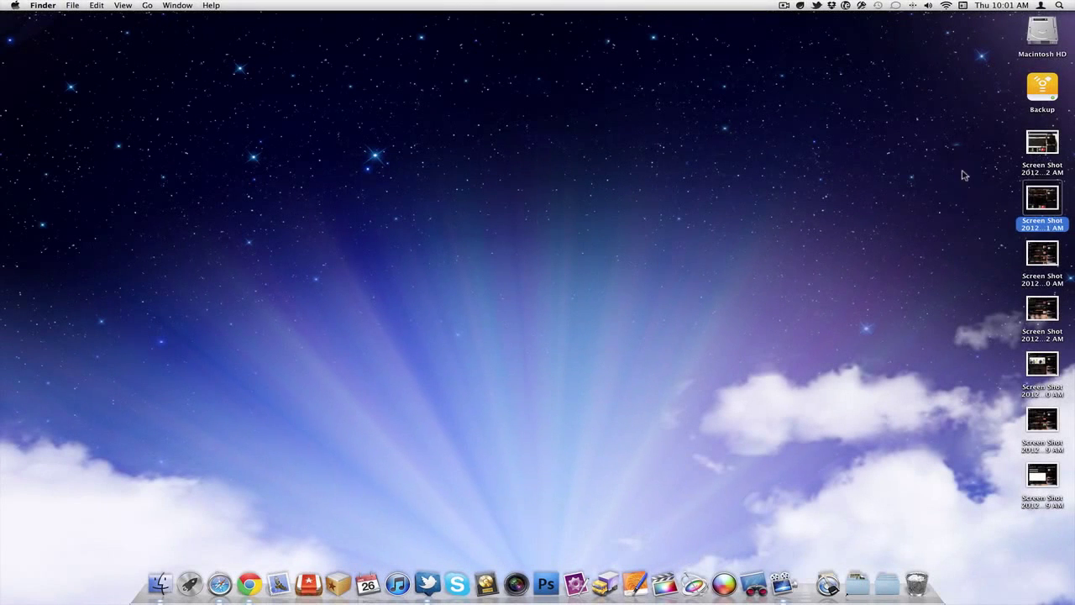
# Open the first screen shot on the desktop to view its contents, and close it again
pyautogui.click(962, 177)
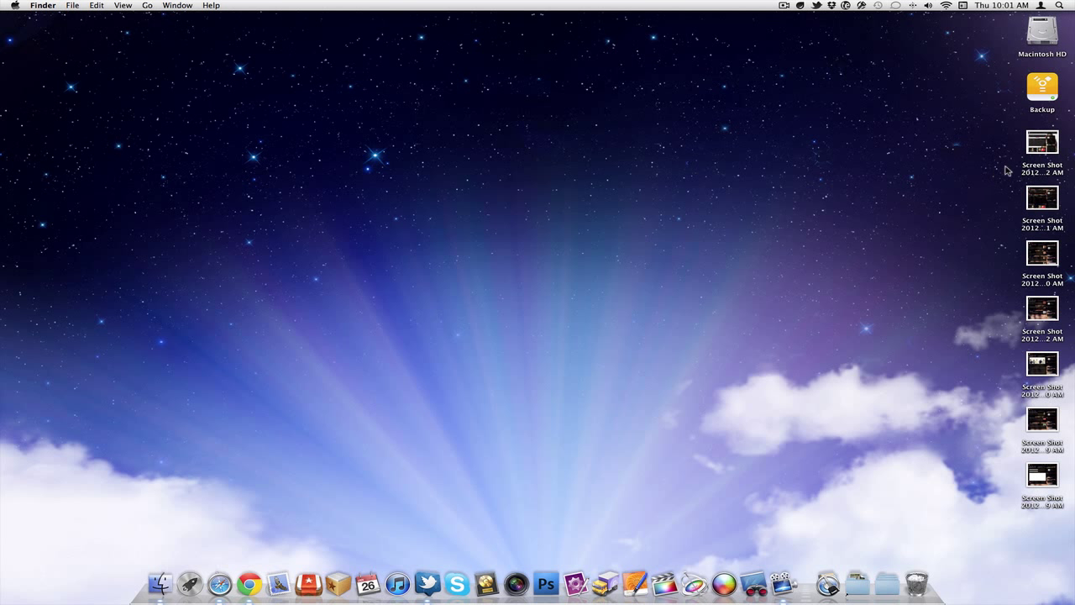
pyautogui.click(1038, 149)
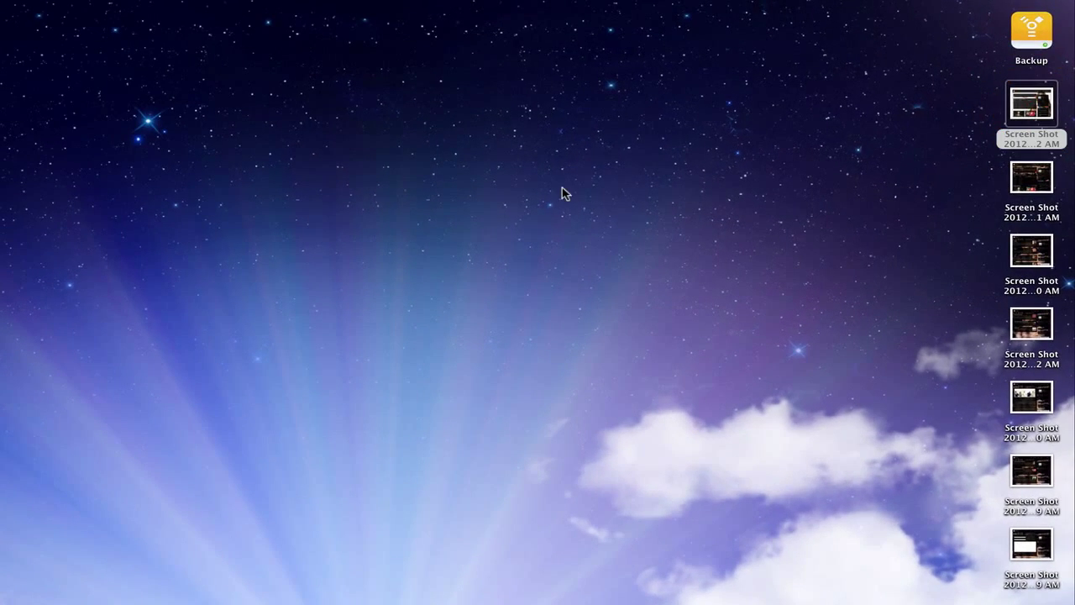
pyautogui.press('super+o')
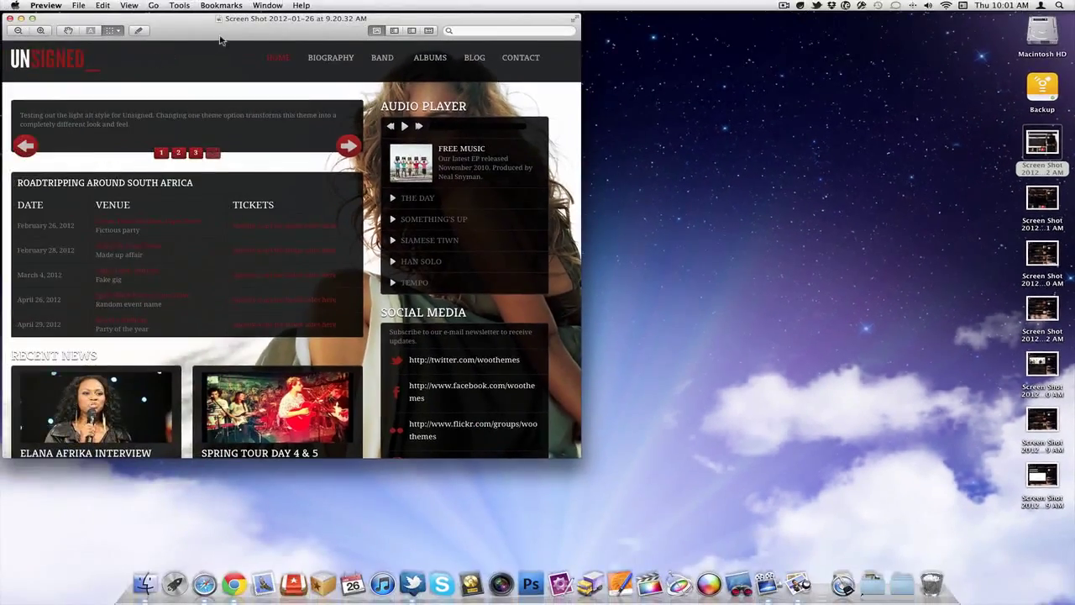
pyautogui.moveTo(220, 40); pyautogui.dragTo(470, 76)
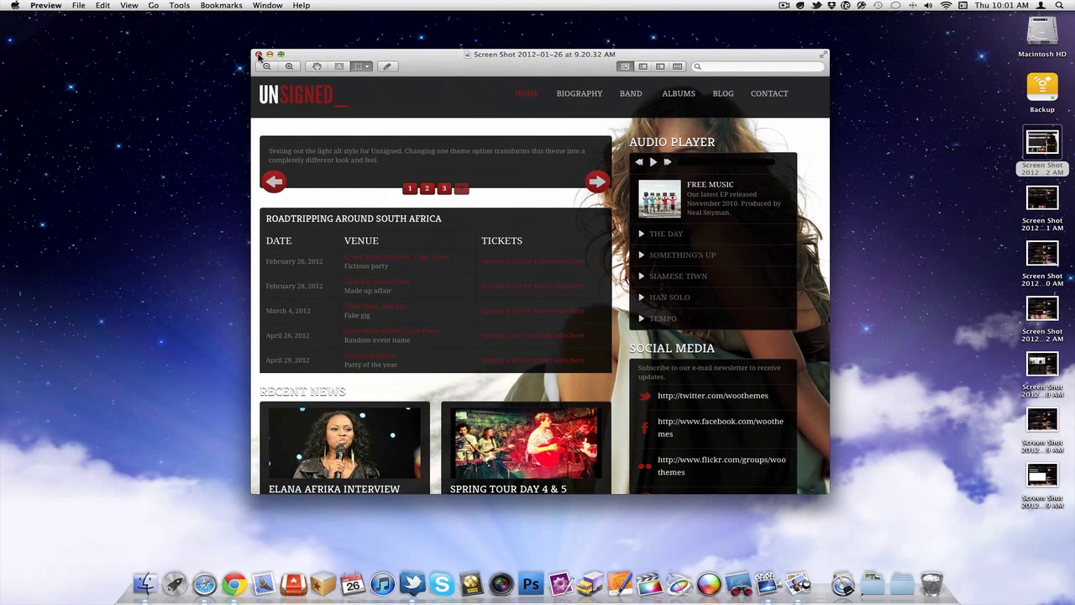
pyautogui.click(259, 55)
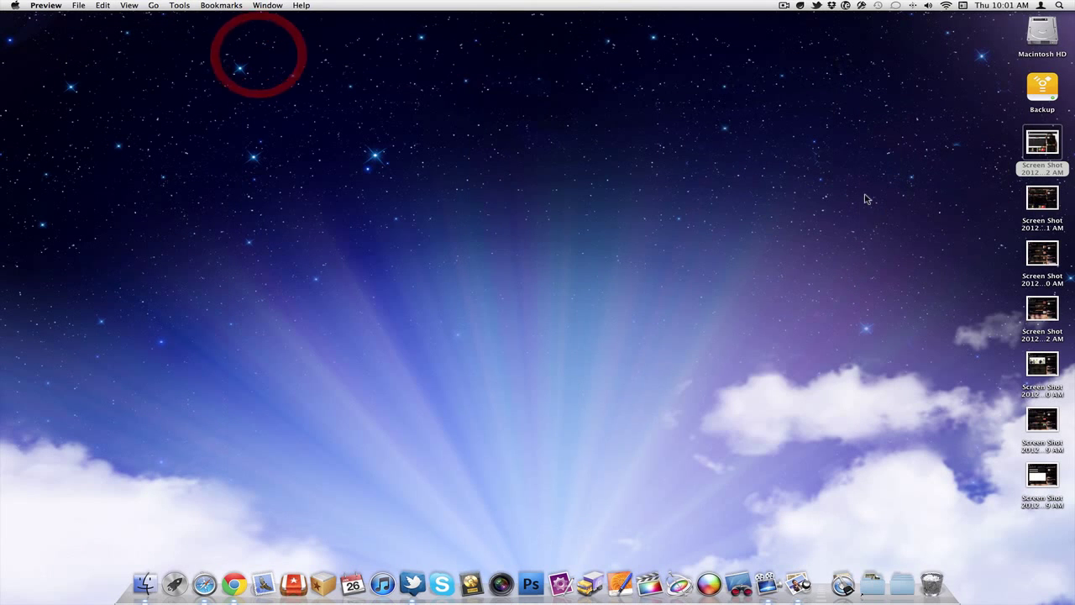
# Go through the remaining screen shot files on the desktop one by one
pyautogui.click(1042, 210)
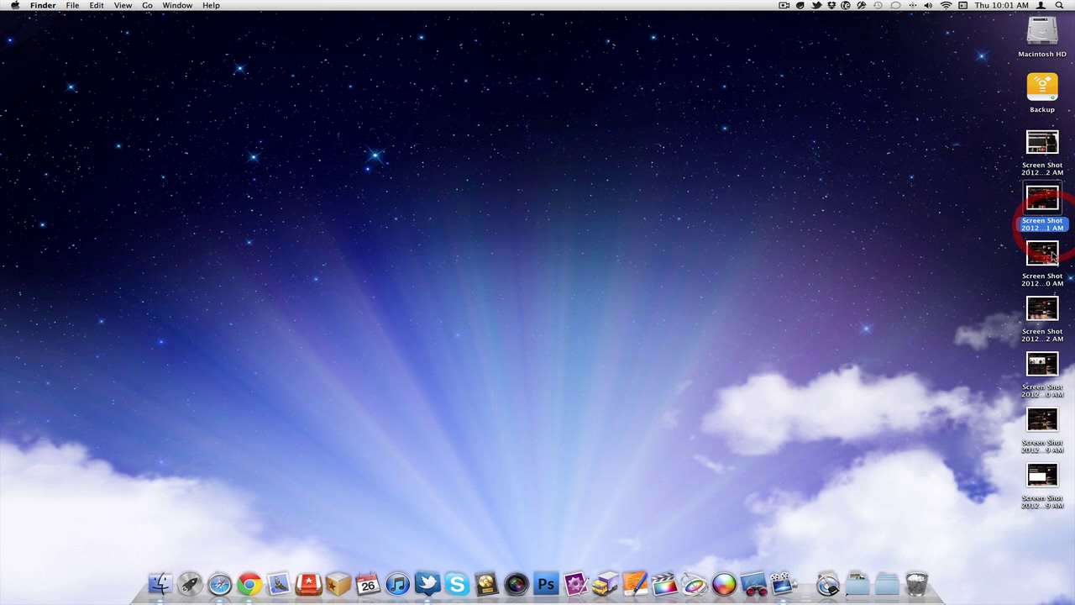
pyautogui.click(1043, 256)
pyautogui.click(1048, 335)
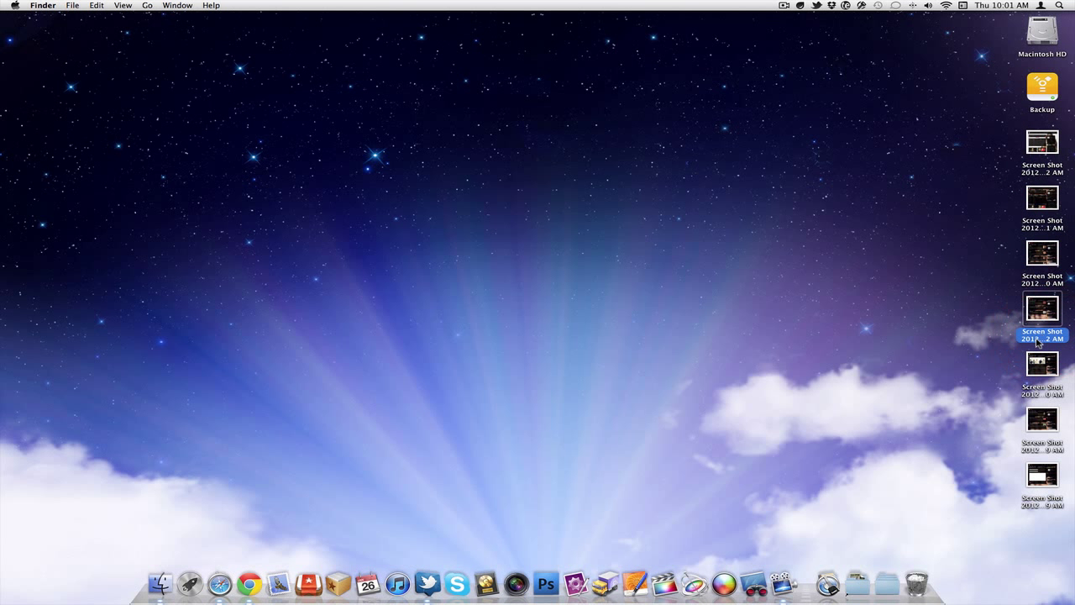
pyautogui.click(1044, 383)
pyautogui.click(1043, 438)
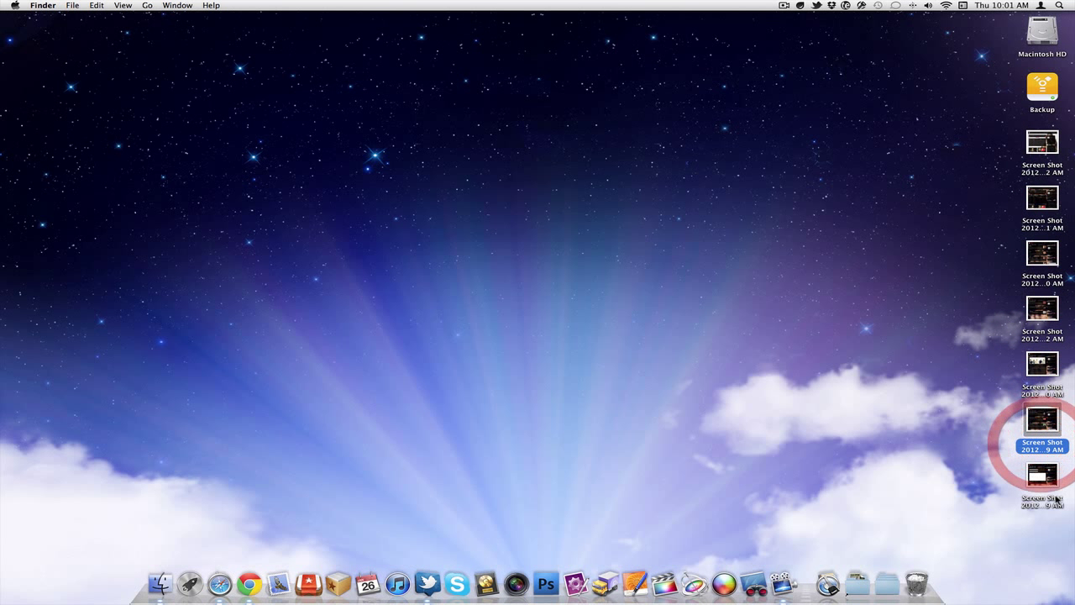
pyautogui.click(1056, 502)
pyautogui.click(1038, 441)
pyautogui.click(1036, 382)
pyautogui.click(1039, 326)
pyautogui.click(1042, 269)
pyautogui.click(1042, 214)
# Rename the first screen shot on the desktop as "Unsigned Theme 01"
pyautogui.click(1042, 168)
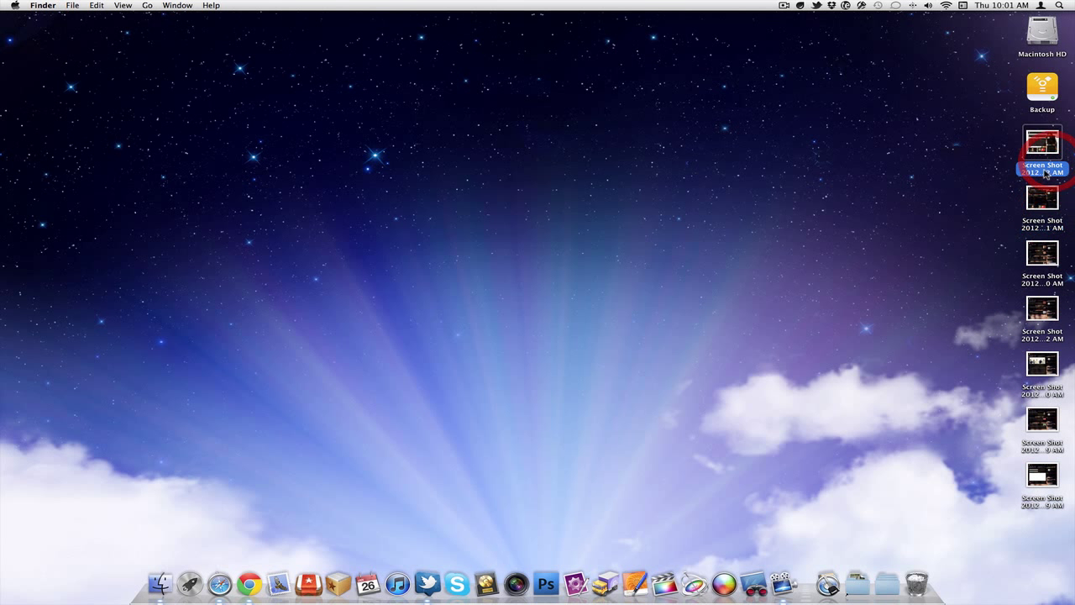
pyautogui.click(1043, 172)
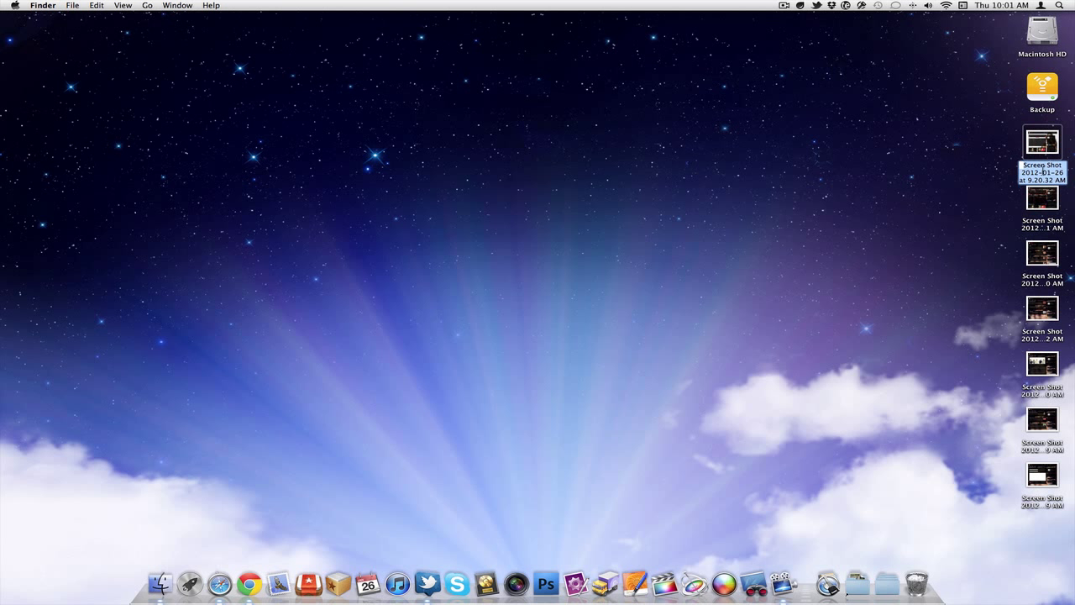
pyautogui.write('lajklf')
pyautogui.press('super+a')
pyautogui.write('l')
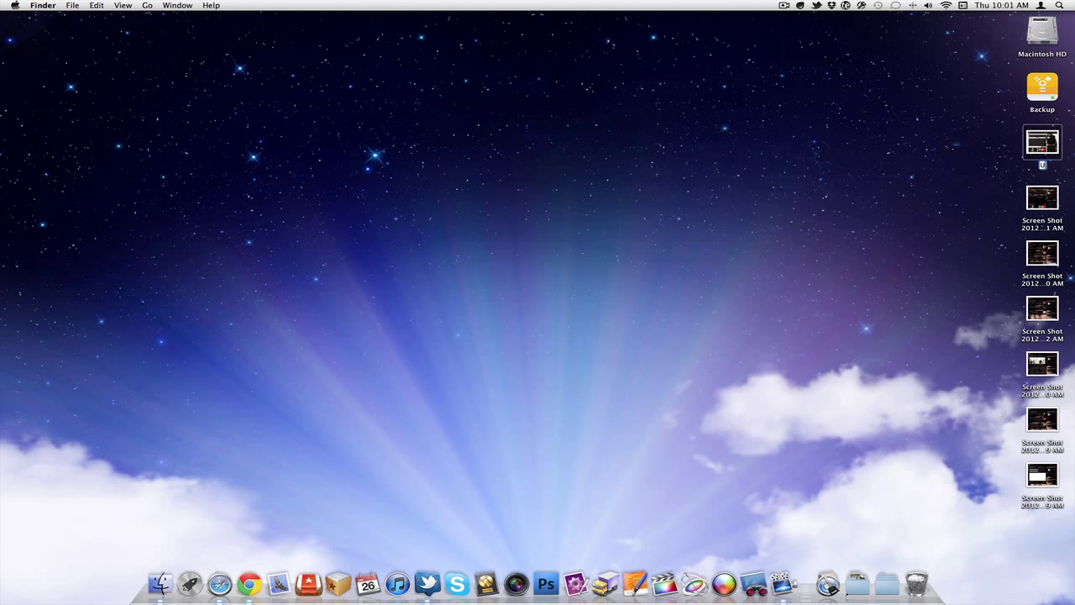
pyautogui.write('nsigned Theme 01')
pyautogui.press('Return')
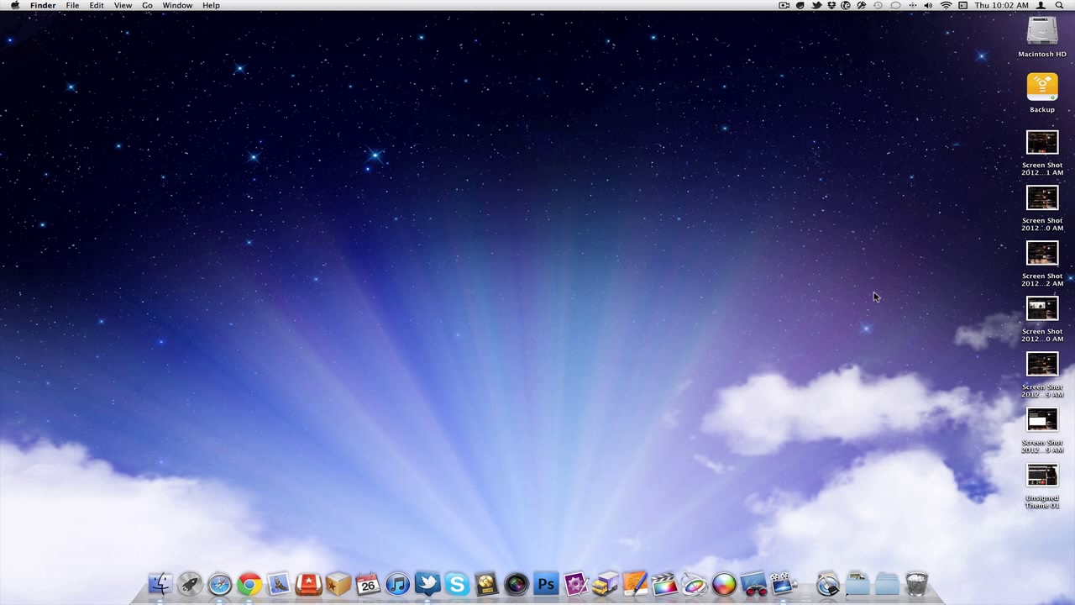
# Locate Automator in the Applications folder on Macintosh HD, and close the Finder window
pyautogui.doubleClick(1039, 34)
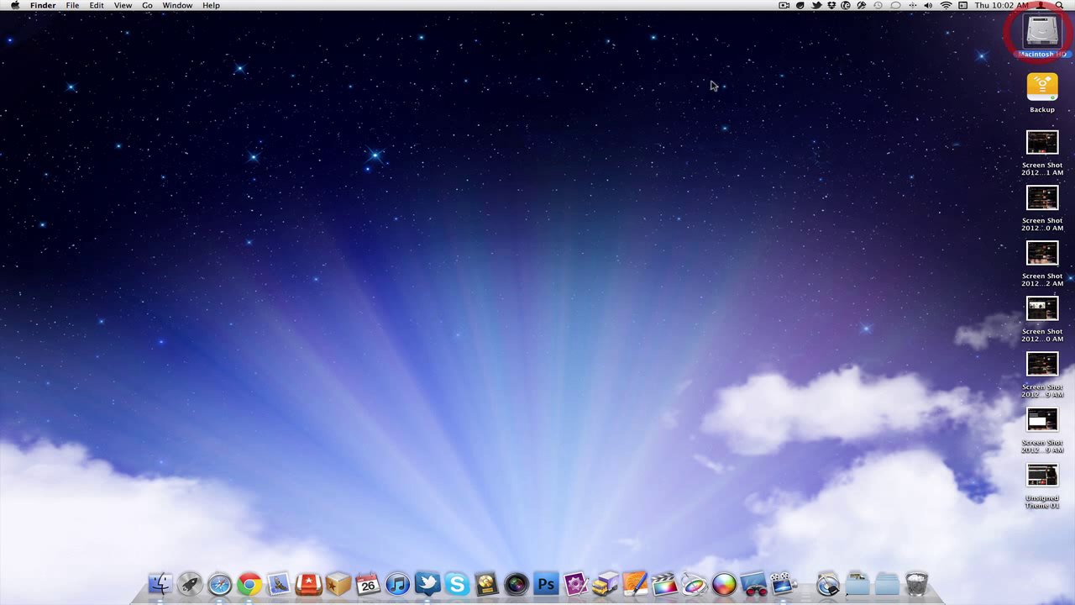
pyautogui.moveTo(552, 96); pyautogui.dragTo(762, 79)
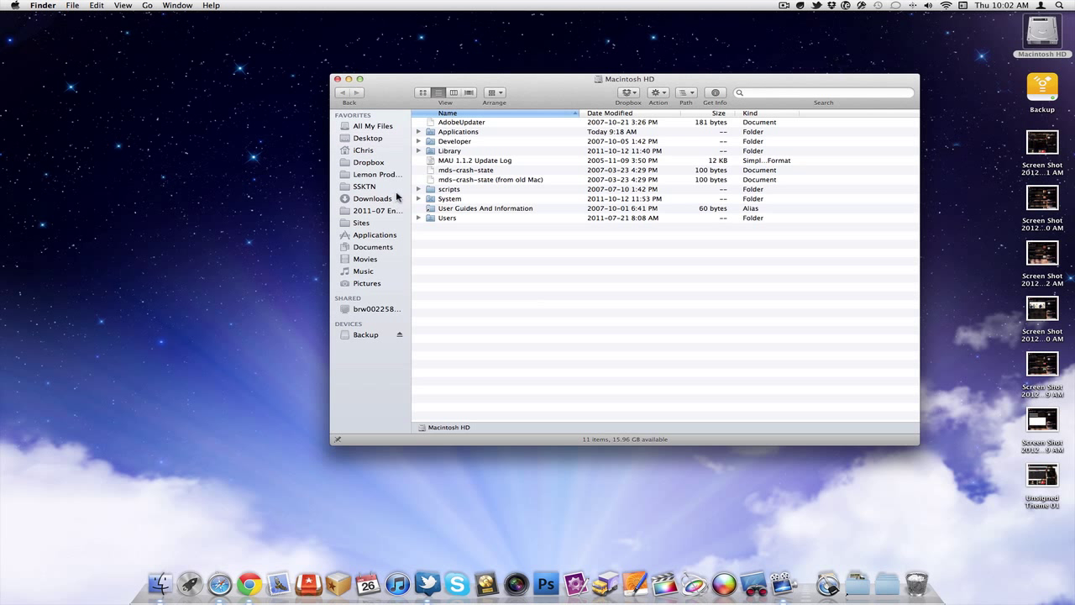
pyautogui.click(388, 239)
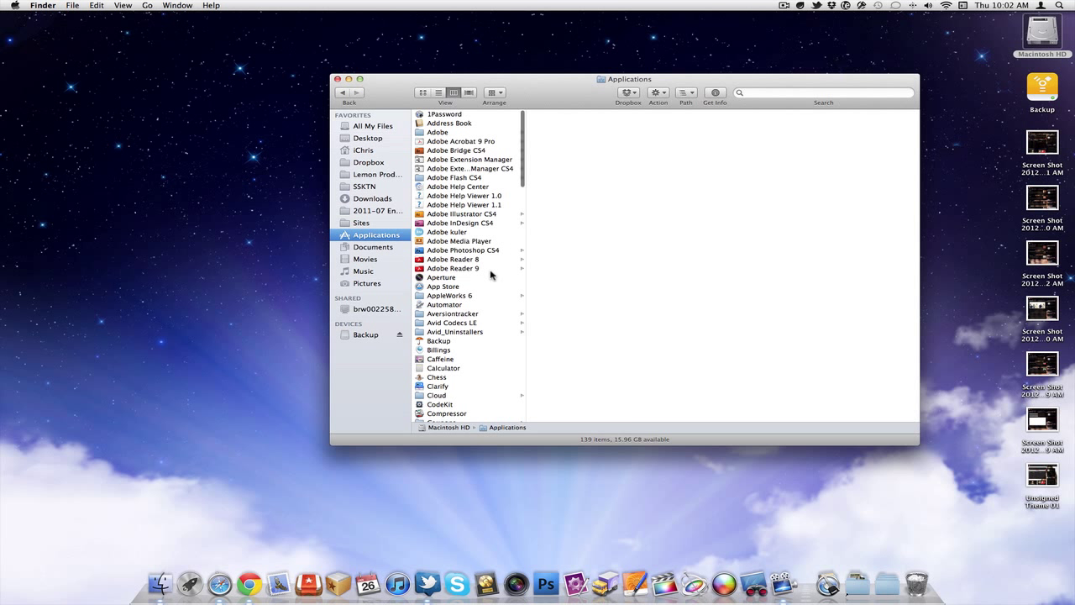
pyautogui.click(443, 306)
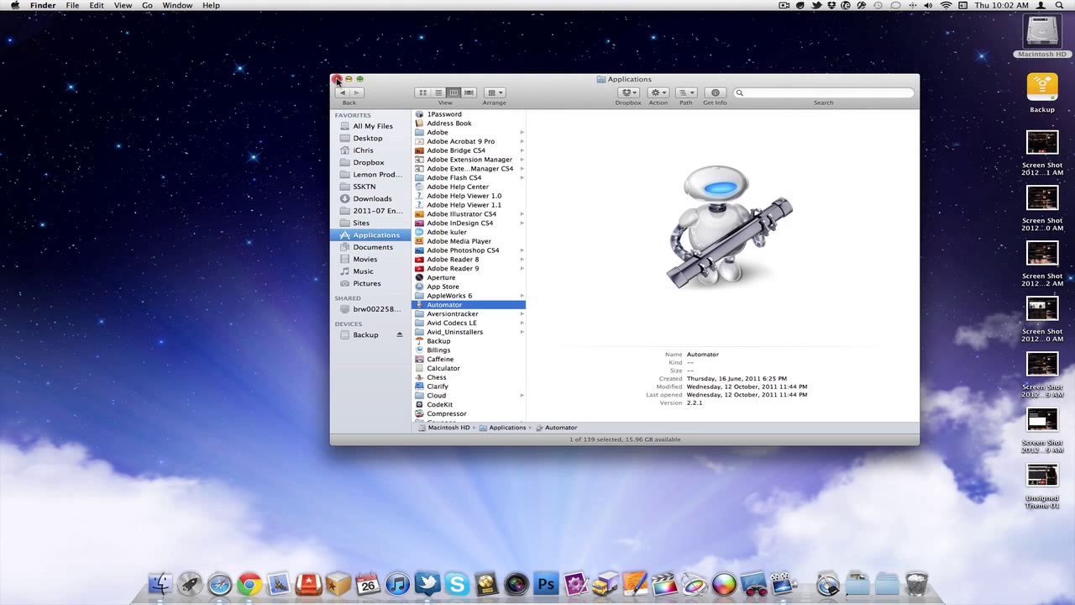
pyautogui.click(337, 79)
# Find and launch Automator with a Spotlight search for "auto" and create a new Workflow document
pyautogui.press('super+space')
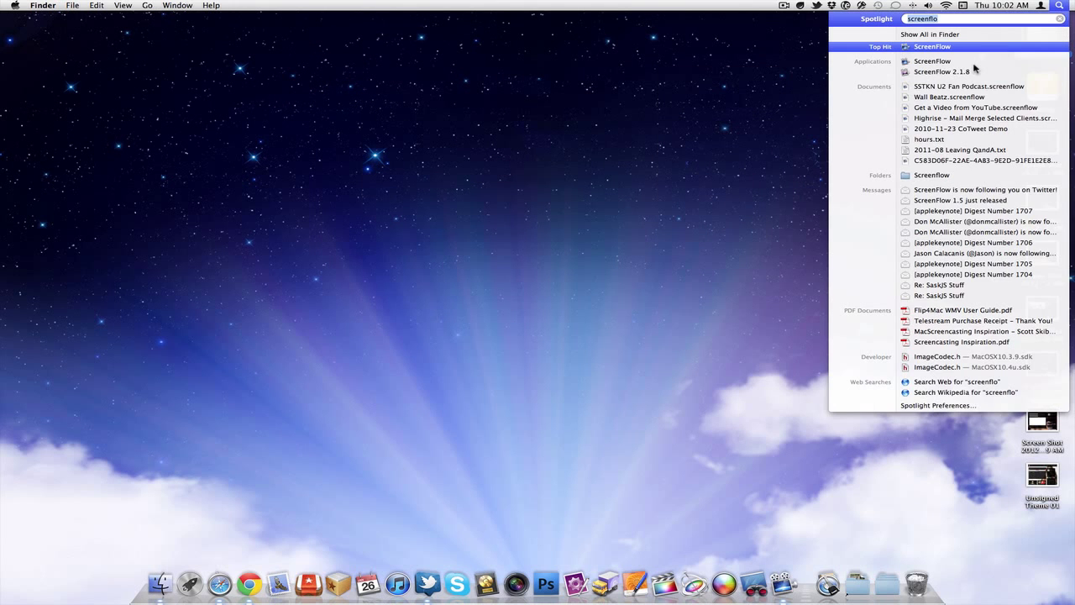
pyautogui.write('auto')
pyautogui.press('Return')
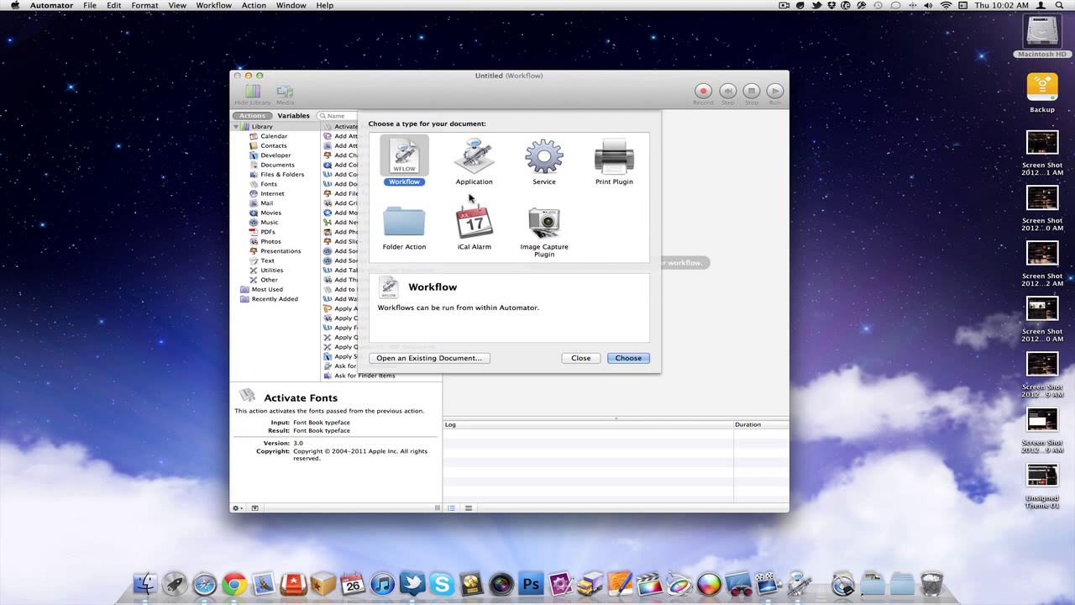
pyautogui.click(411, 155)
pyautogui.click(643, 360)
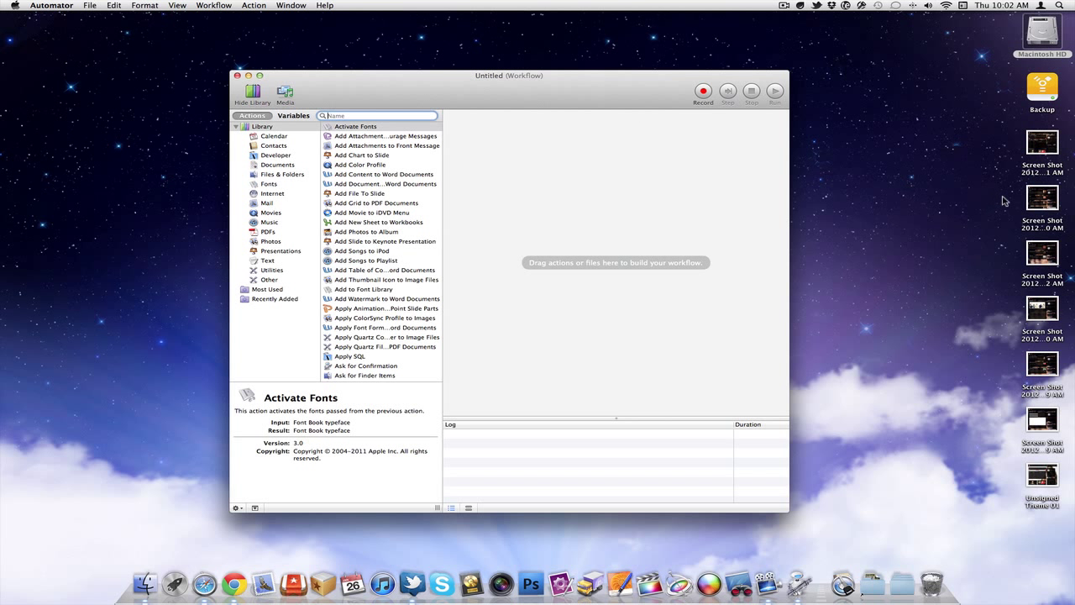
pyautogui.moveTo(1001, 143); pyautogui.dragTo(1041, 495)
pyautogui.moveTo(619, 76); pyautogui.dragTo(494, 67)
pyautogui.click(990, 157)
pyautogui.moveTo(989, 157); pyautogui.dragTo(1067, 504)
pyautogui.click(916, 288)
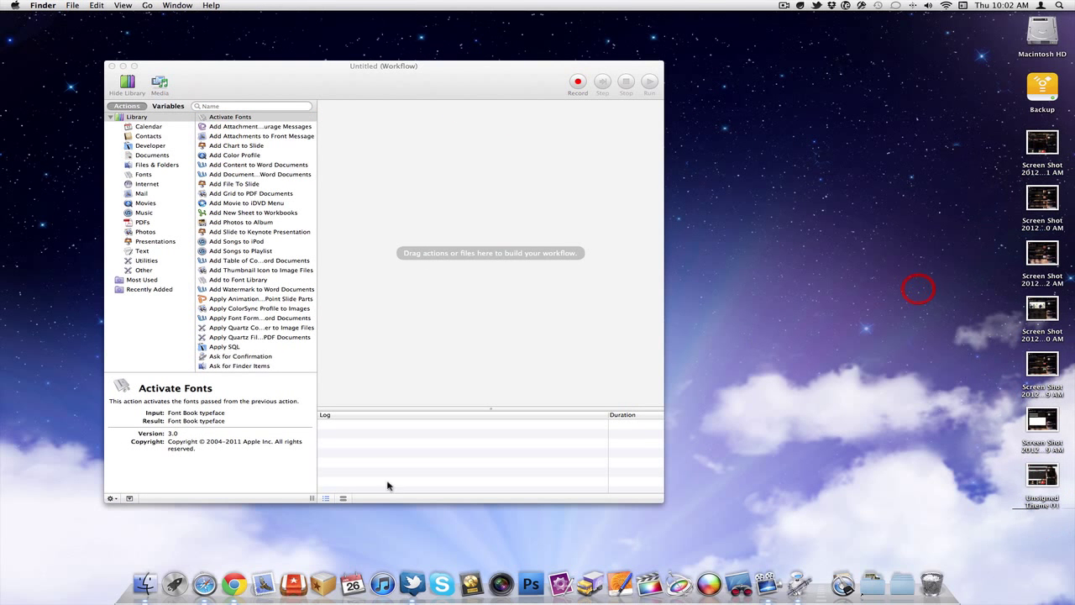
# Show the Desktop folder in a new Finder window and select all the screen shots together with Unsigned Theme 01
pyautogui.click(145, 585)
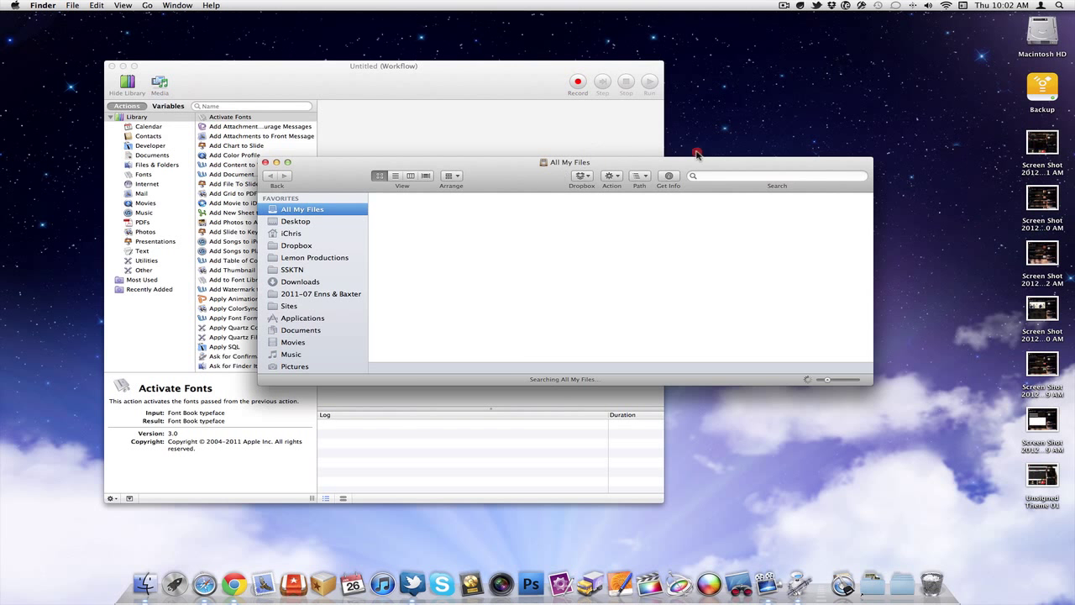
pyautogui.moveTo(696, 155); pyautogui.dragTo(853, 133)
pyautogui.click(449, 199)
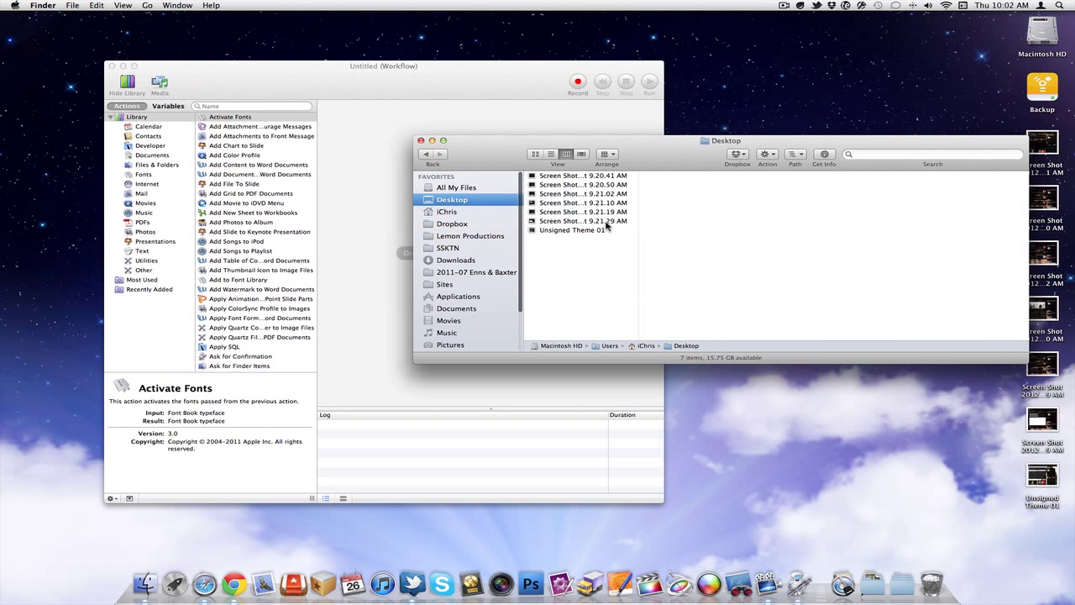
pyautogui.moveTo(620, 245); pyautogui.dragTo(597, 168)
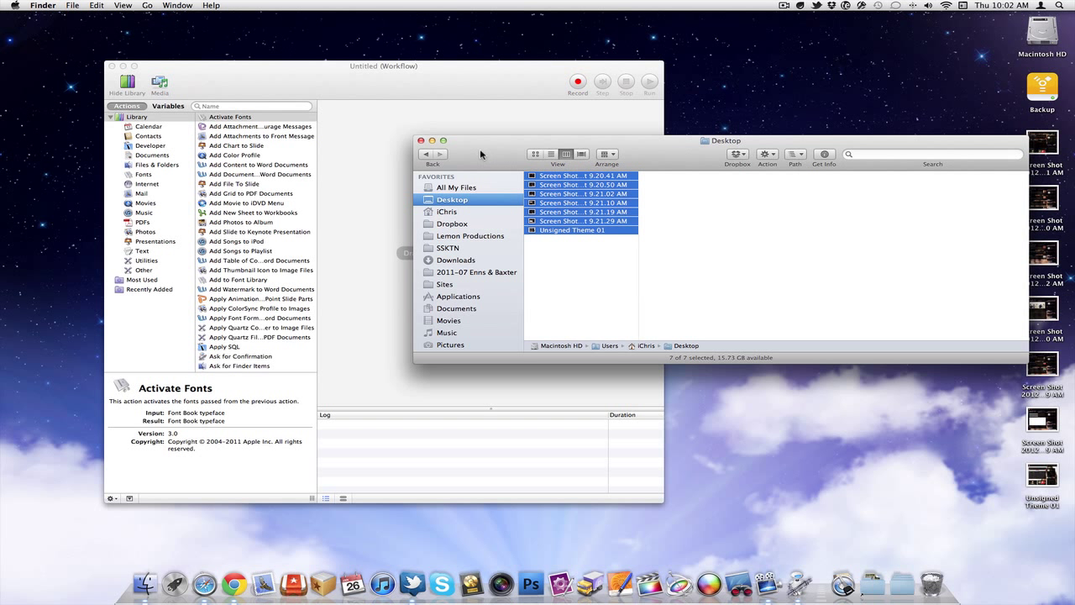
# Return to Automator, search the actions for "get finder" and add Get Selected Finder Items to the workflow
pyautogui.click(447, 86)
pyautogui.moveTo(292, 86); pyautogui.dragTo(264, 65)
pyautogui.click(228, 84)
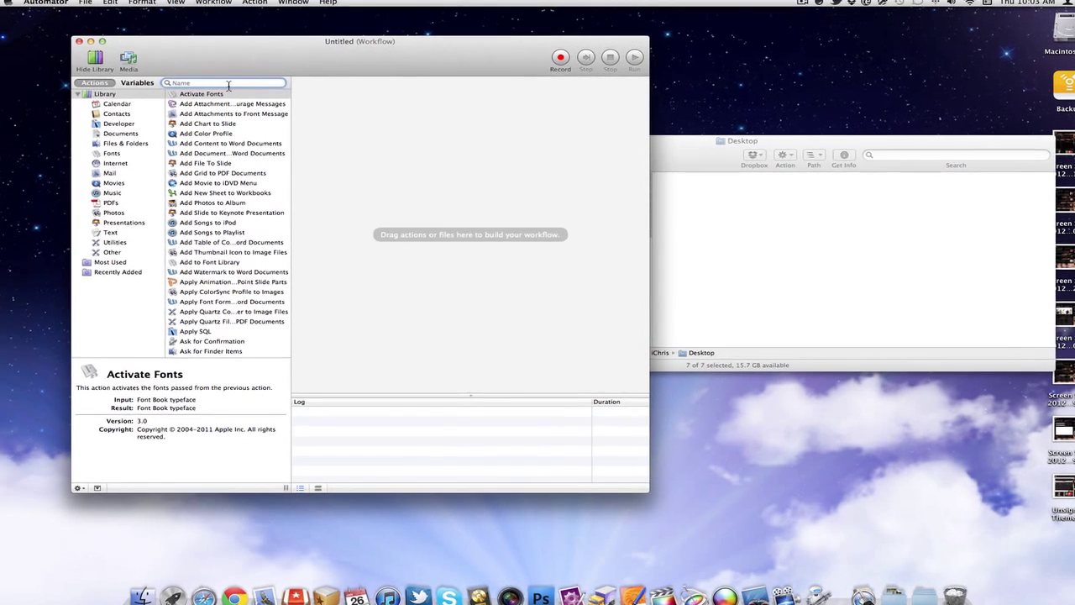
pyautogui.write('get')
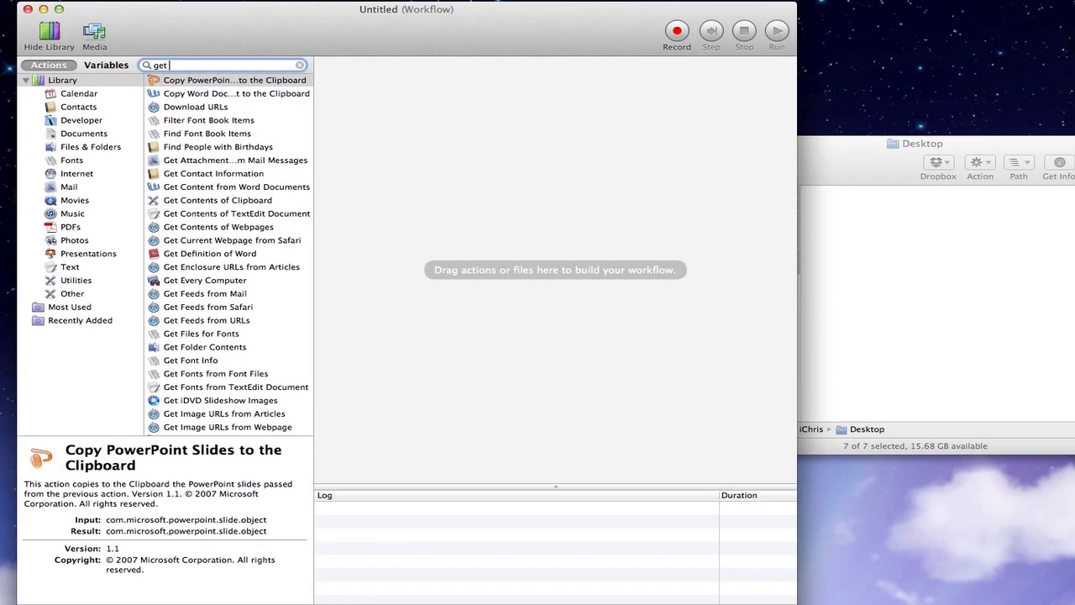
pyautogui.write(' find')
pyautogui.write('er')
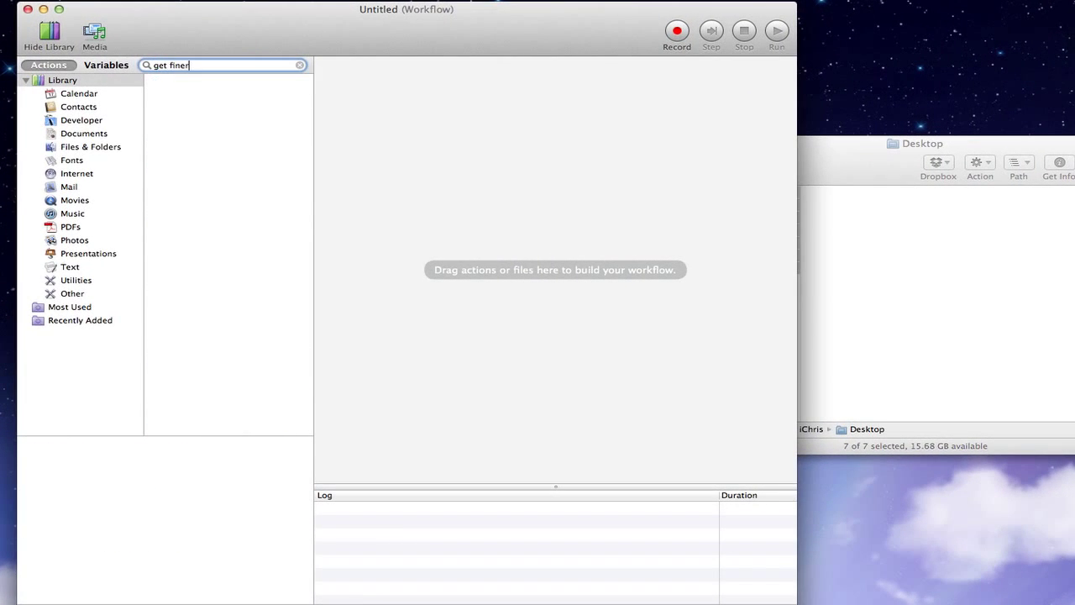
pyautogui.press('BackSpace')
pyautogui.press('BackSpace')
pyautogui.write('der')
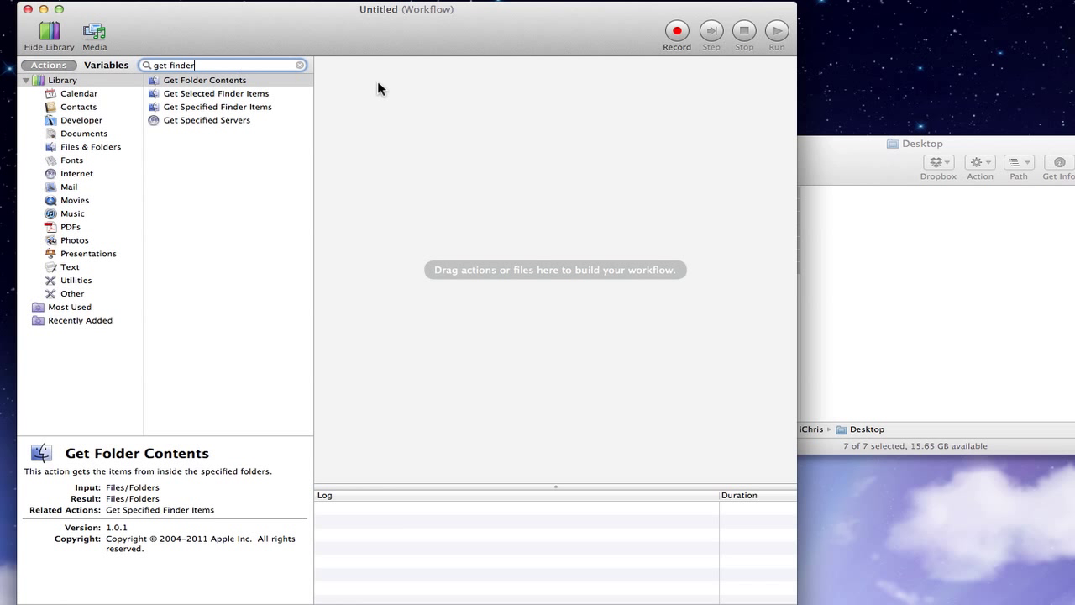
pyautogui.click(244, 94)
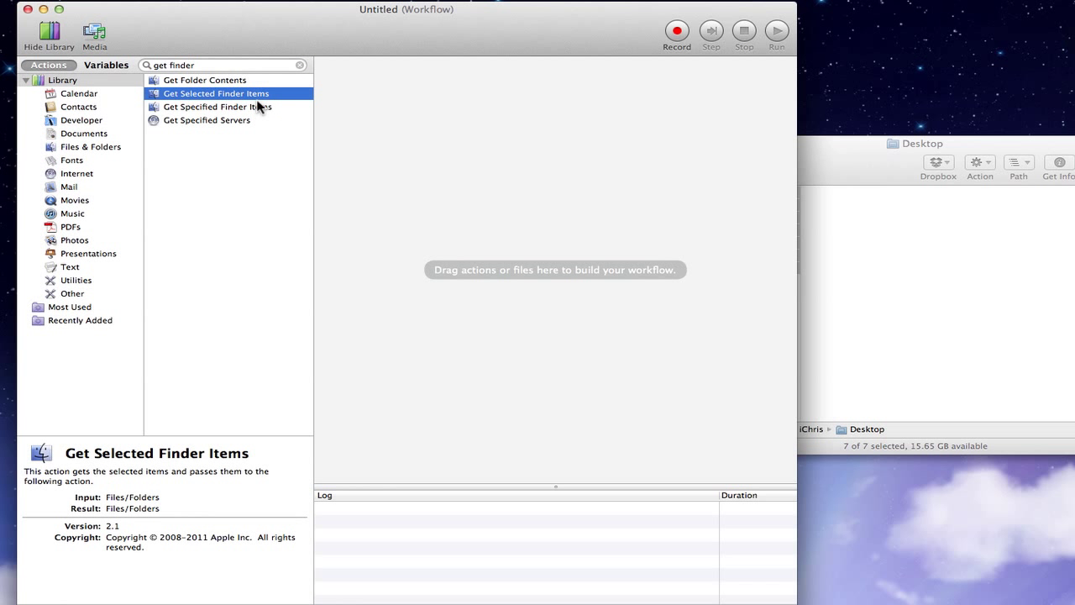
pyautogui.moveTo(186, 97); pyautogui.dragTo(427, 91)
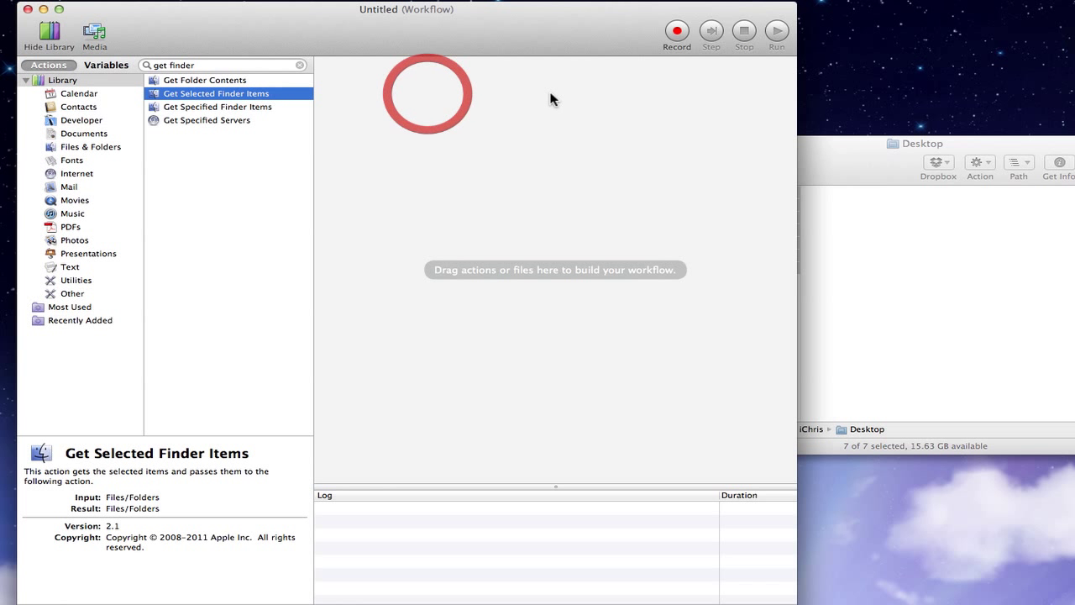
# Search the actions for "rename" and add Rename Finder Items to the workflow without a Copy Finder Items action
pyautogui.moveTo(468, 36); pyautogui.dragTo(489, 26)
pyautogui.moveTo(258, 54); pyautogui.dragTo(152, 54)
pyautogui.write('rename')
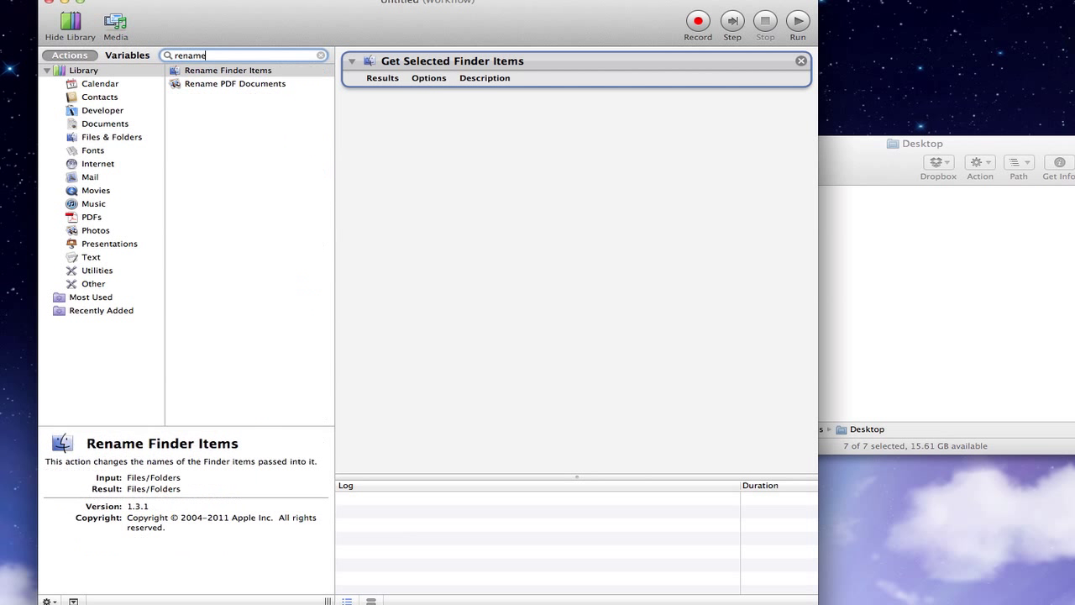
pyautogui.click(251, 69)
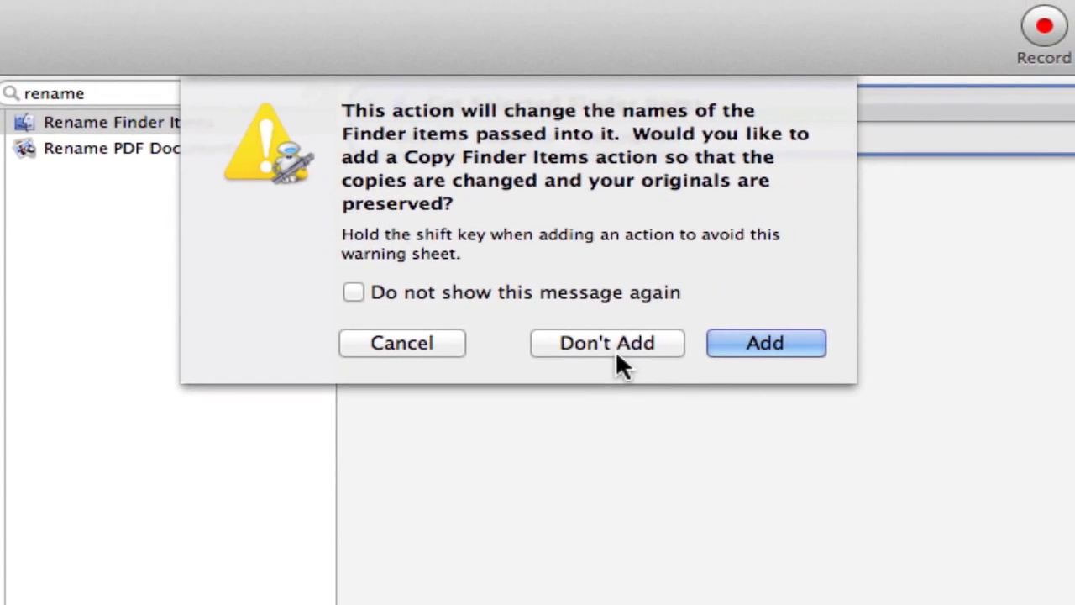
pyautogui.click(616, 350)
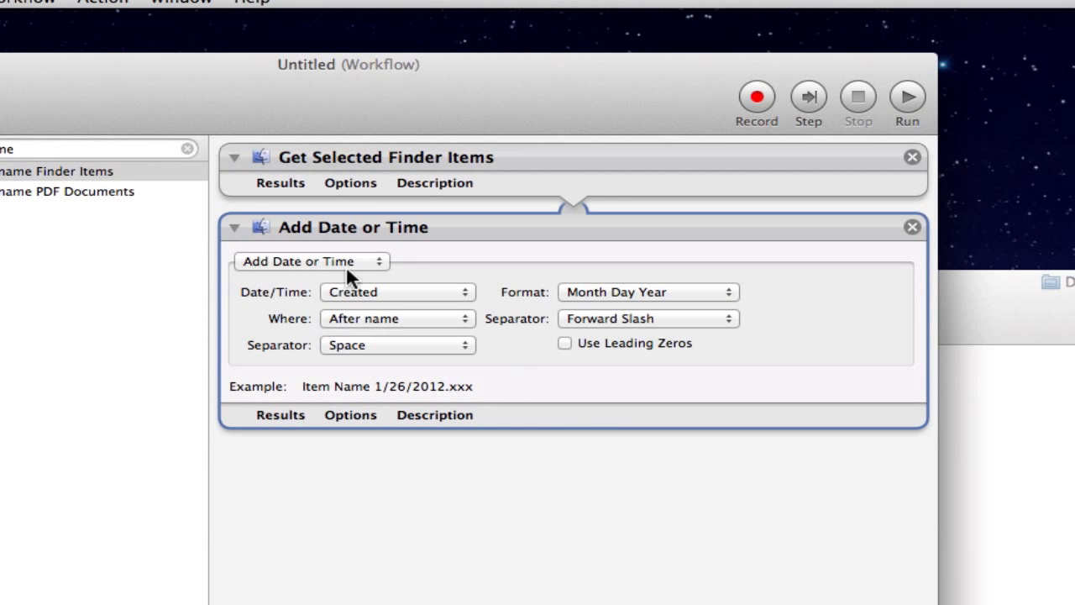
# Switch the rename action to Make Sequential and have it add the number to the new name "unsigned"
pyautogui.click(346, 264)
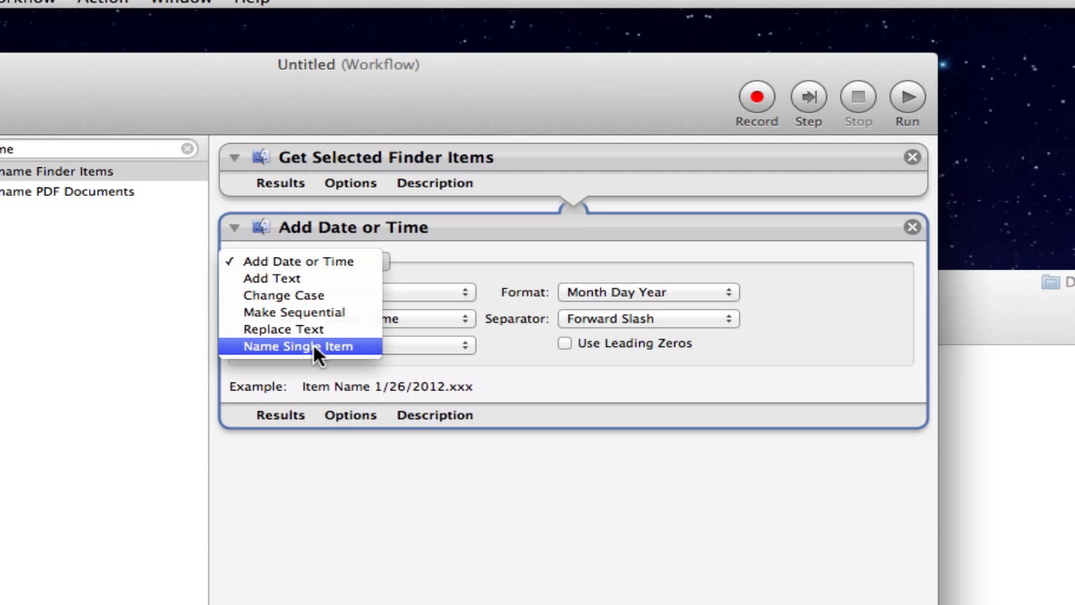
pyautogui.click(314, 313)
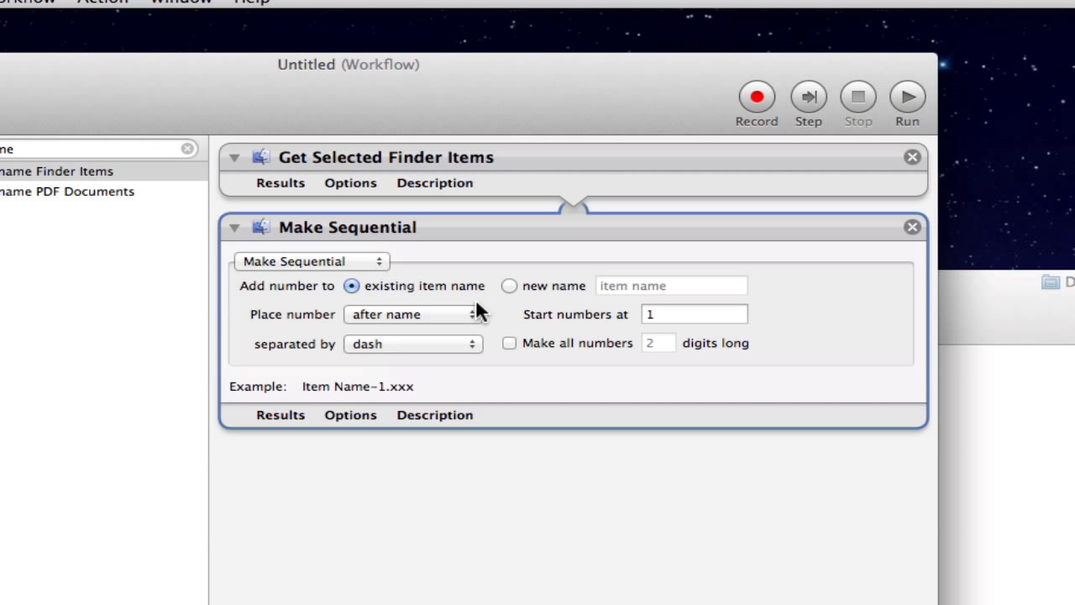
pyautogui.click(508, 285)
pyautogui.click(681, 286)
pyautogui.write('unsigned')
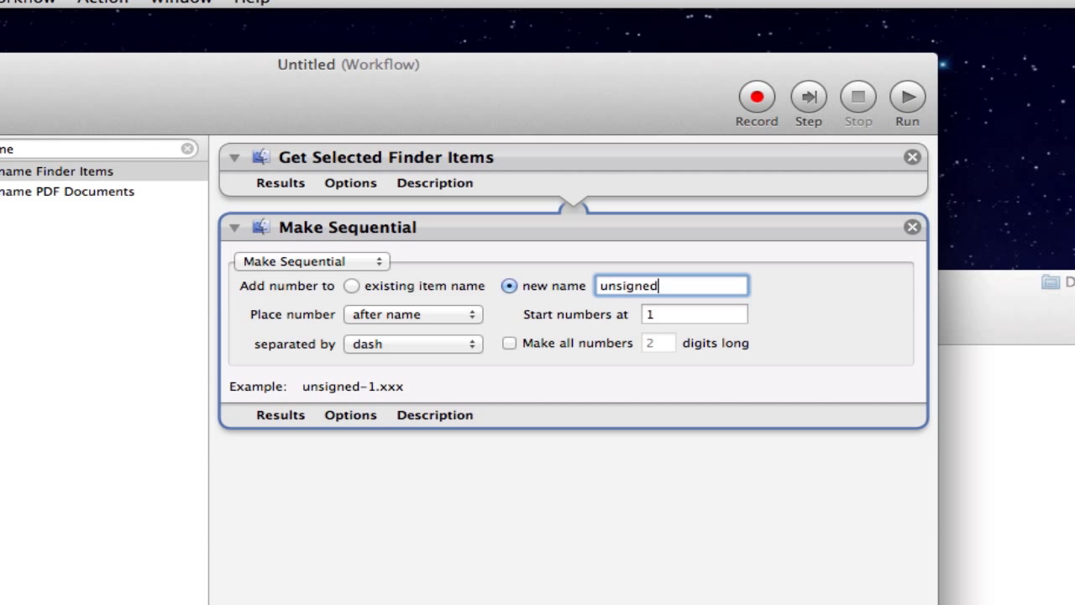
# Place the sequential number after the name and make all numbers 2 digits long in the rename action
pyautogui.click(441, 311)
pyautogui.click(437, 311)
pyautogui.press('Tab')
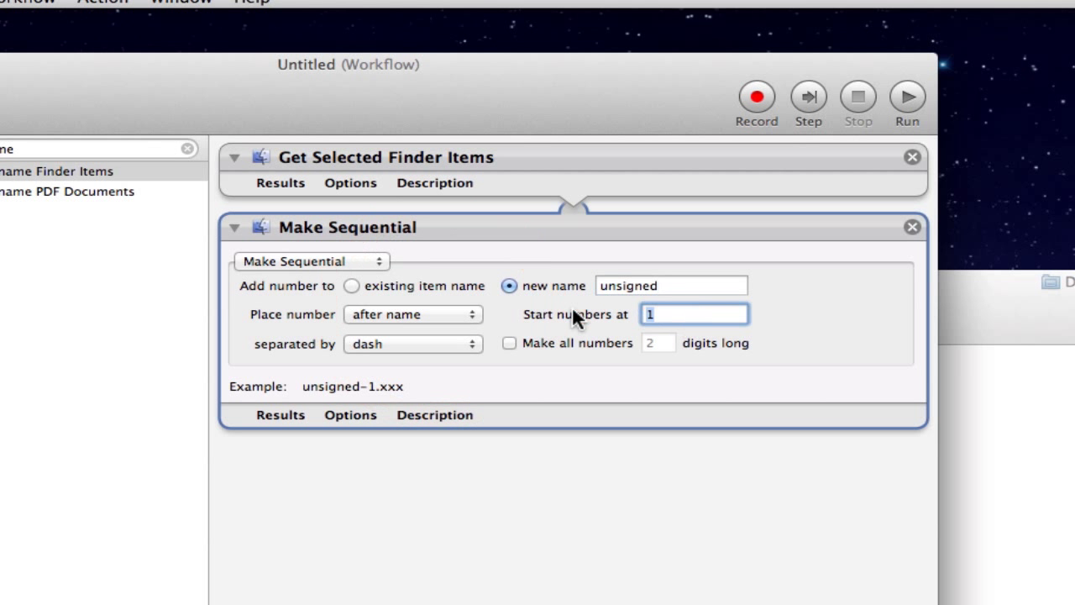
pyautogui.click(510, 342)
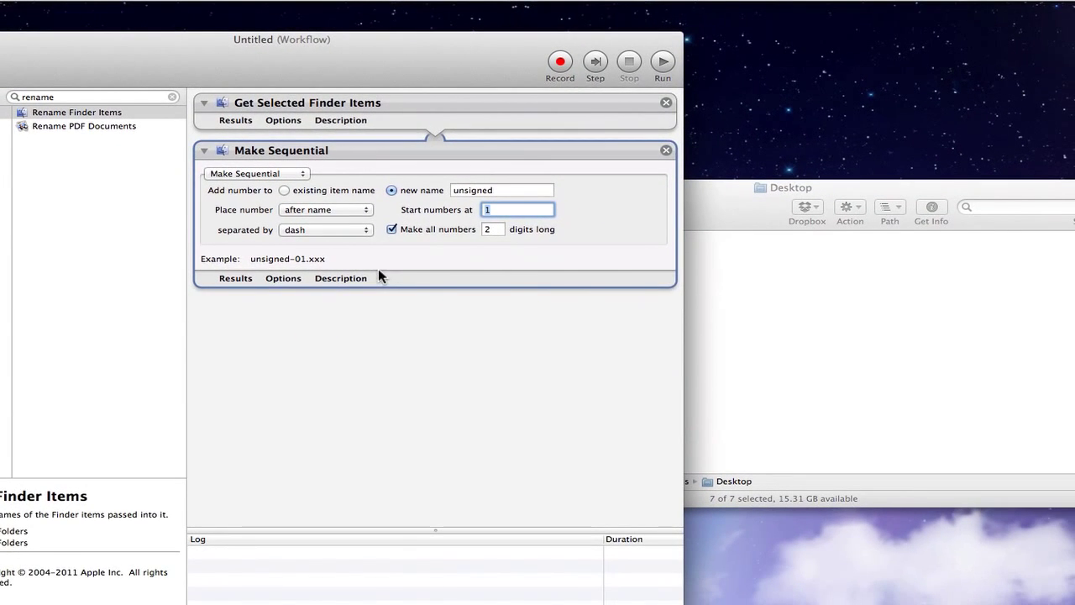
# Arrange the workflow beside the Desktop folder with all seven images selected and run it to rename them
pyautogui.click(436, 106)
pyautogui.moveTo(744, 208); pyautogui.dragTo(788, 198)
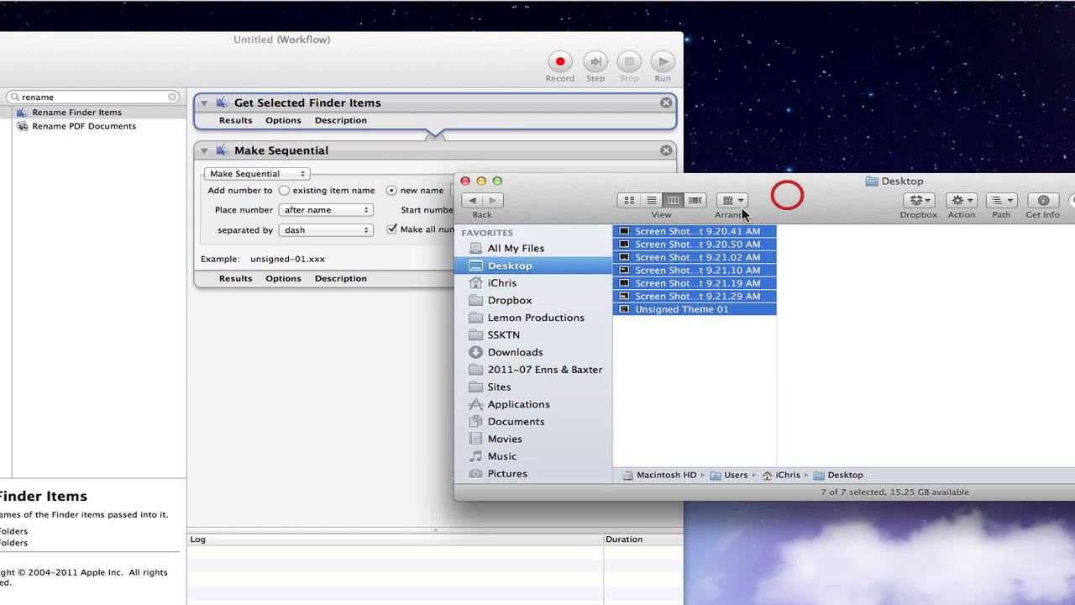
pyautogui.moveTo(494, 84); pyautogui.dragTo(388, 72)
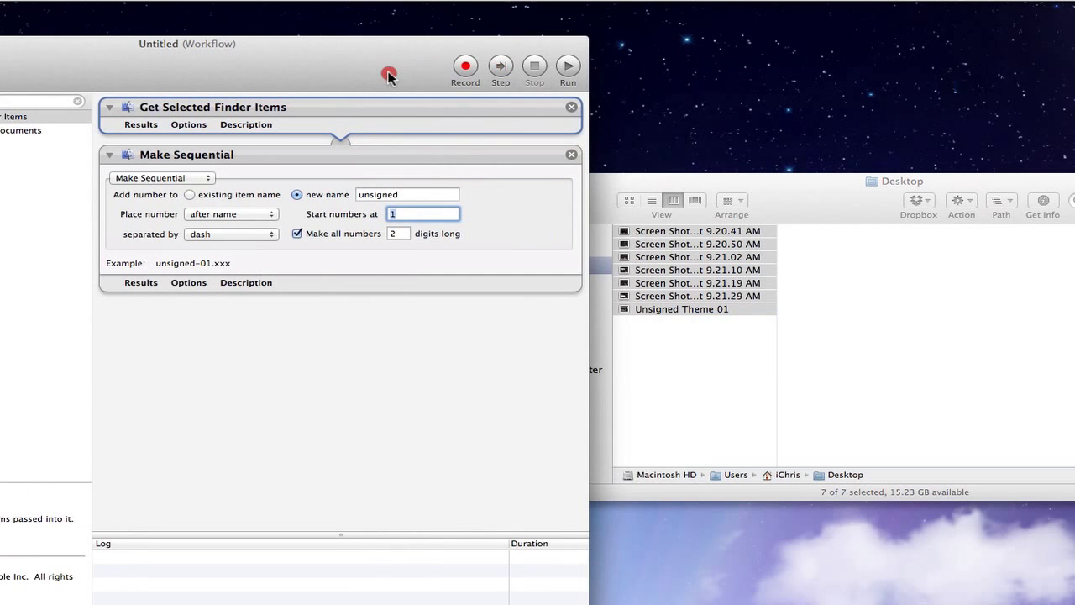
pyautogui.moveTo(269, 72); pyautogui.dragTo(290, 69)
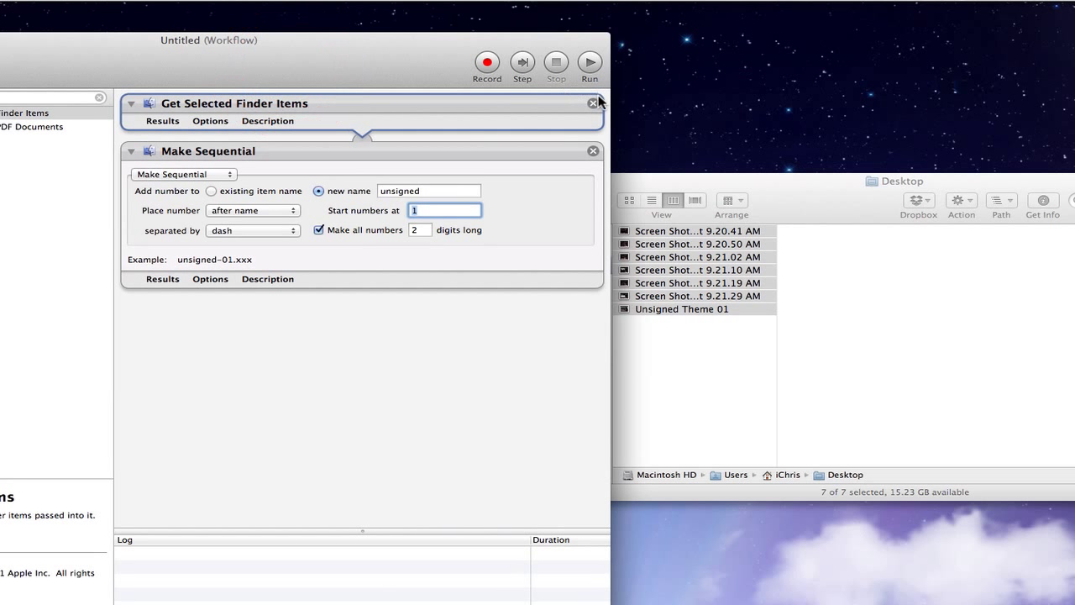
pyautogui.click(591, 62)
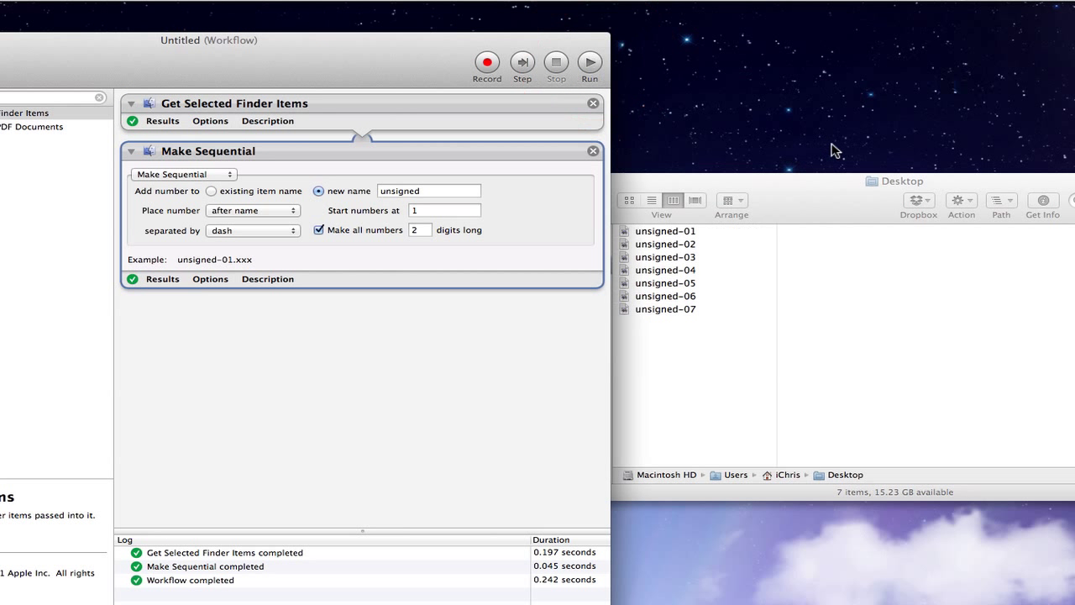
# Bring the Desktop folder forward and check the names and previews of the renamed images
pyautogui.click(798, 208)
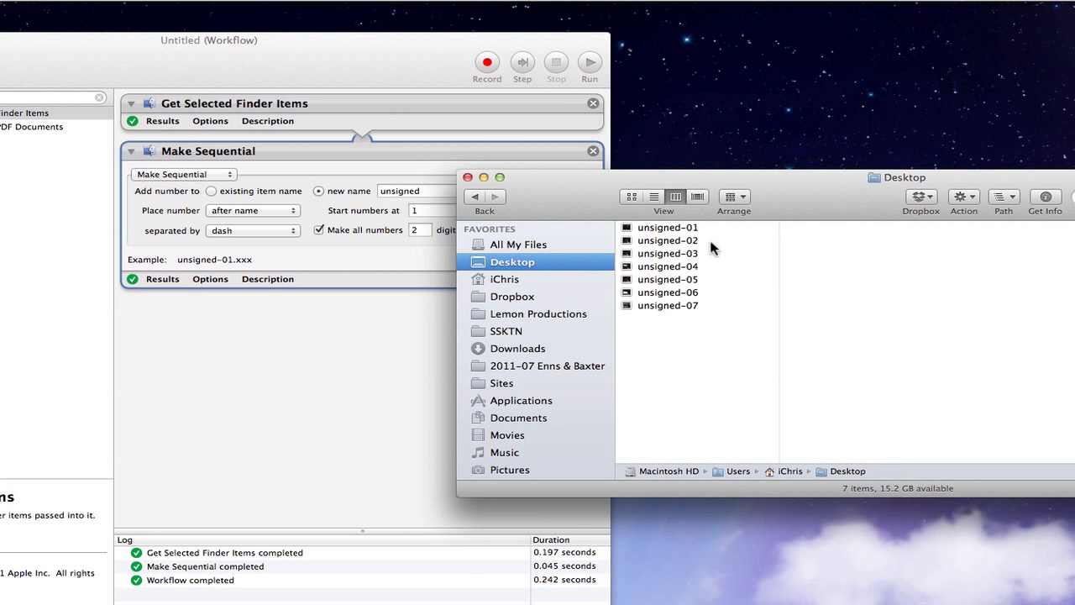
pyautogui.click(709, 231)
pyautogui.click(679, 240)
pyautogui.click(681, 253)
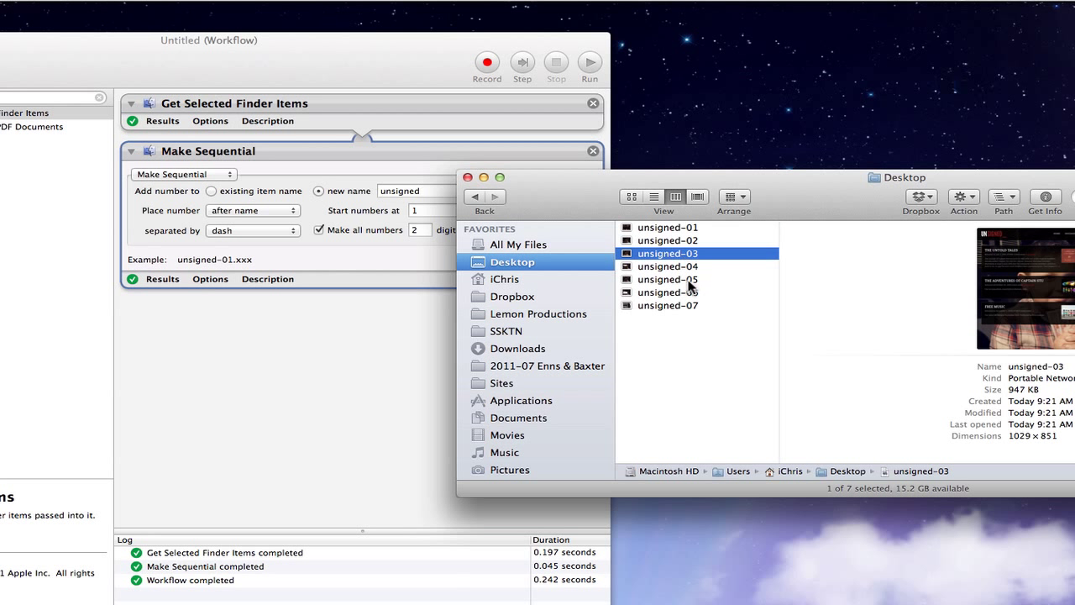
pyautogui.click(689, 279)
pyautogui.click(683, 267)
pyautogui.click(680, 306)
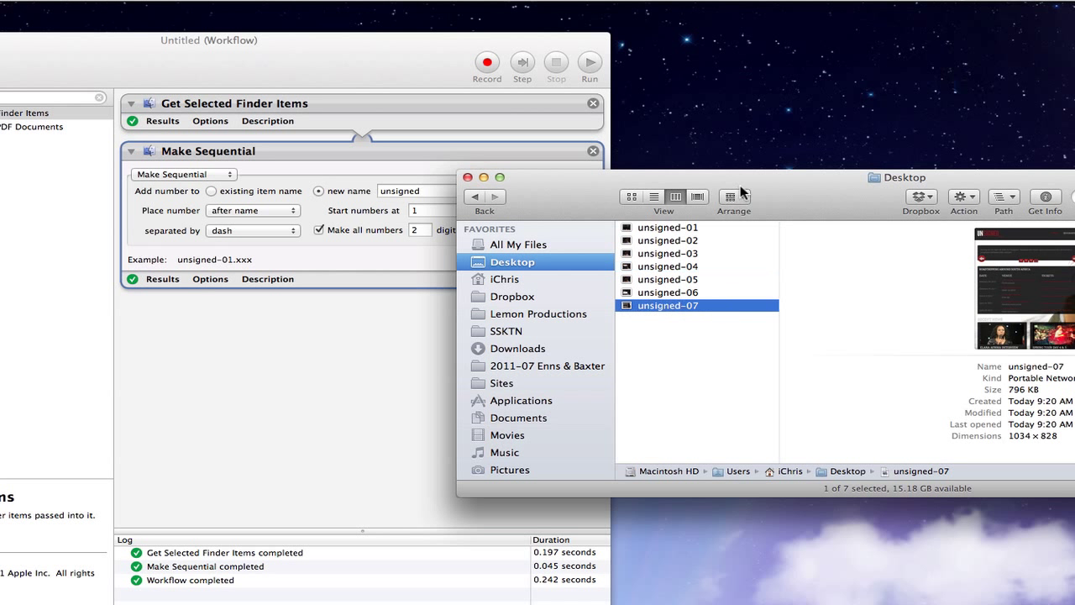
pyautogui.moveTo(798, 188); pyautogui.dragTo(801, 166)
pyautogui.moveTo(895, 153); pyautogui.dragTo(834, 159)
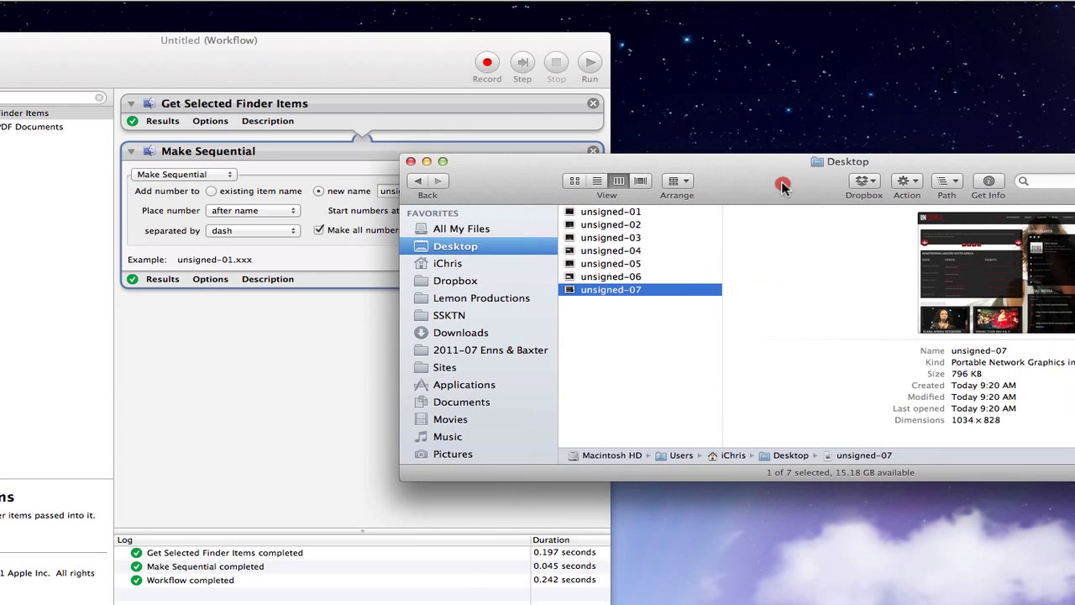
# Return to the workflow, clear the action search and browse the library's actions from Calendar through Files & Folders
pyautogui.moveTo(394, 74); pyautogui.dragTo(644, 67)
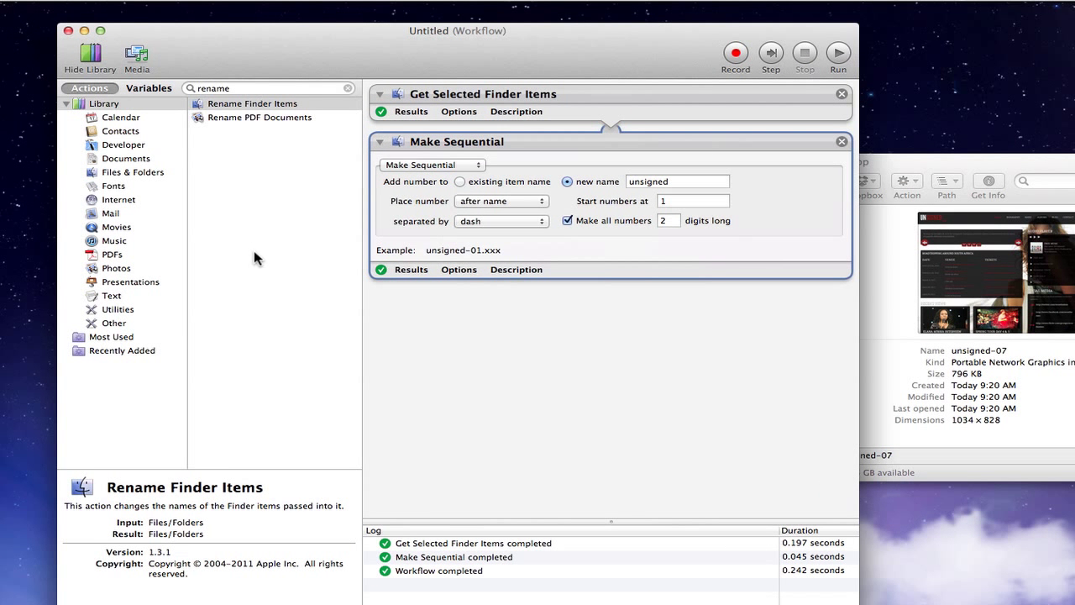
pyautogui.click(124, 146)
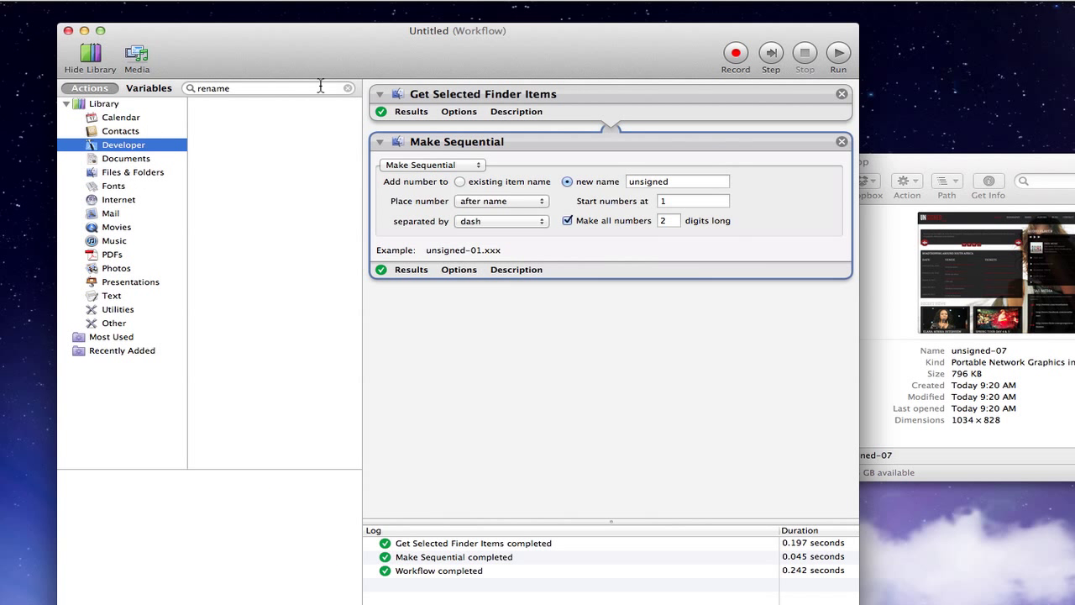
pyautogui.click(347, 88)
pyautogui.click(121, 117)
pyautogui.click(124, 132)
pyautogui.click(126, 145)
pyautogui.click(126, 159)
pyautogui.click(126, 173)
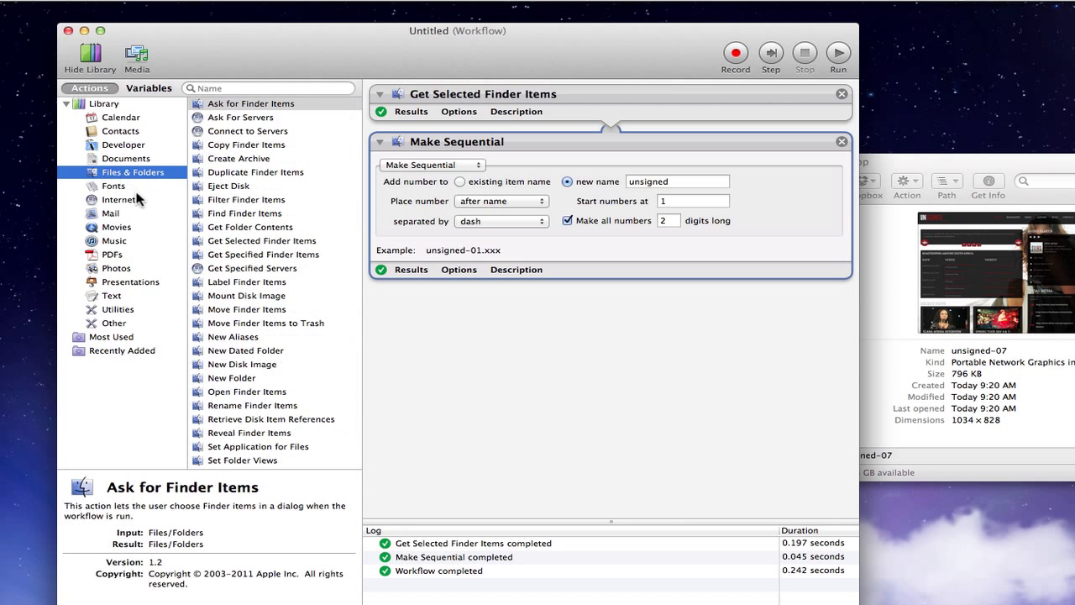
# Browse the available actions in further library categories, including Movies, PDFs, Photos, Contacts, Mail and Documents
pyautogui.click(137, 199)
pyautogui.click(126, 225)
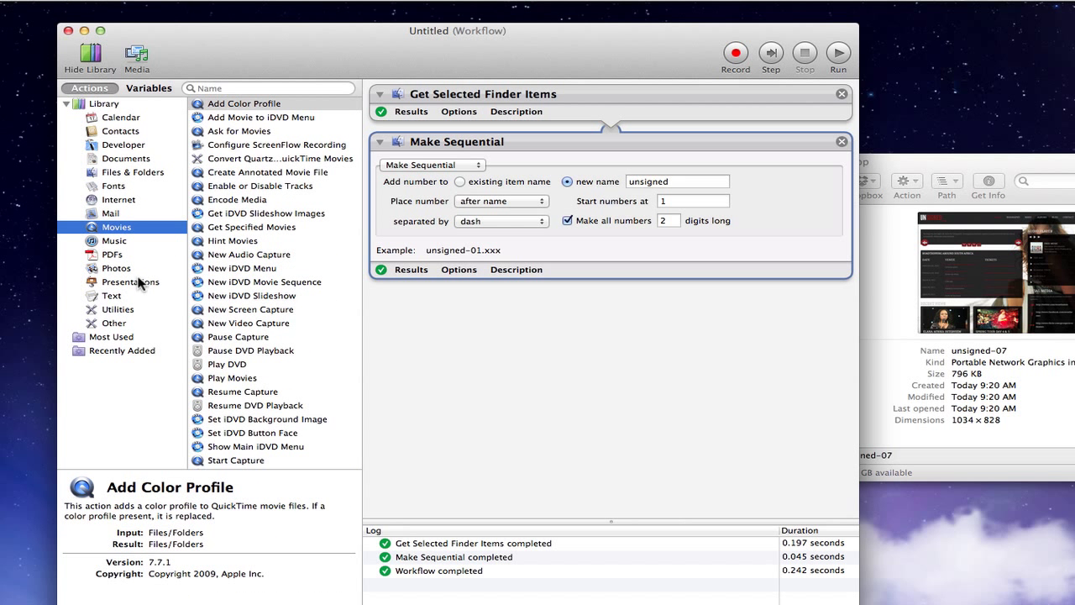
pyautogui.click(139, 282)
pyautogui.click(128, 254)
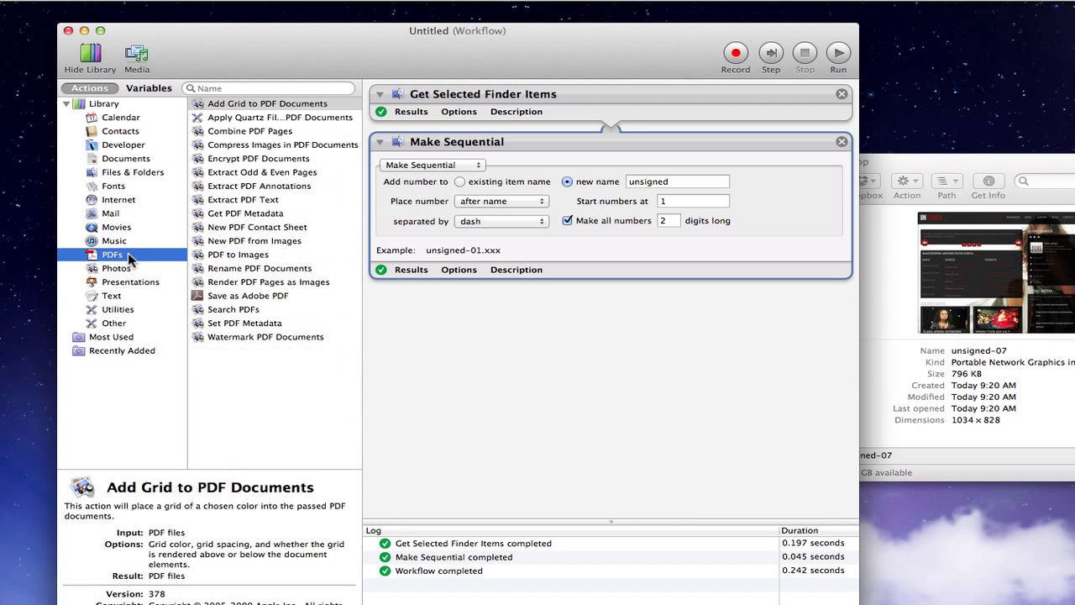
pyautogui.click(121, 268)
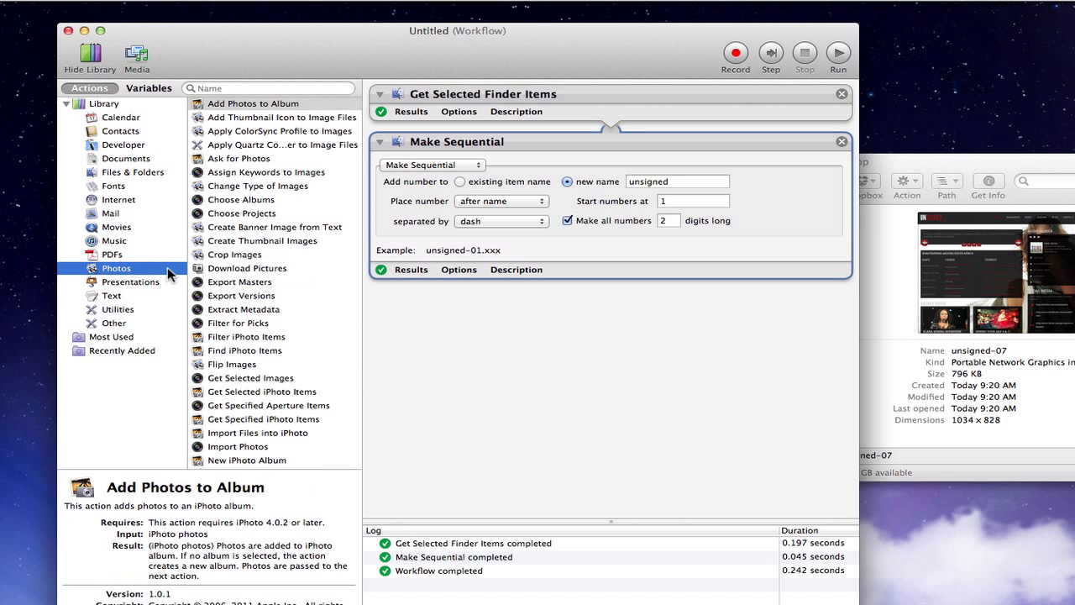
pyautogui.click(130, 215)
pyautogui.click(136, 226)
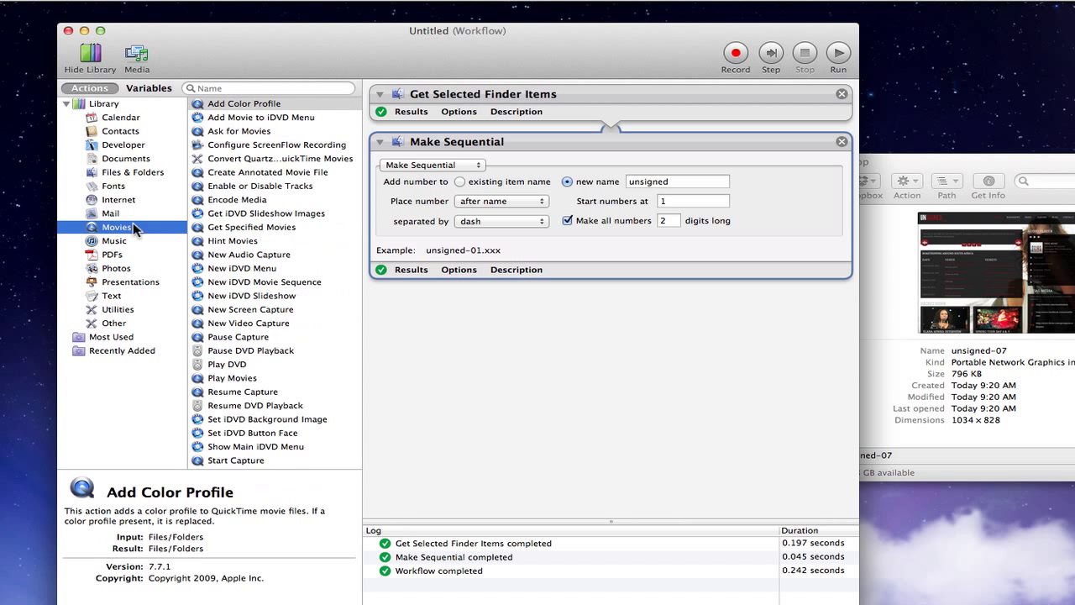
pyautogui.click(136, 133)
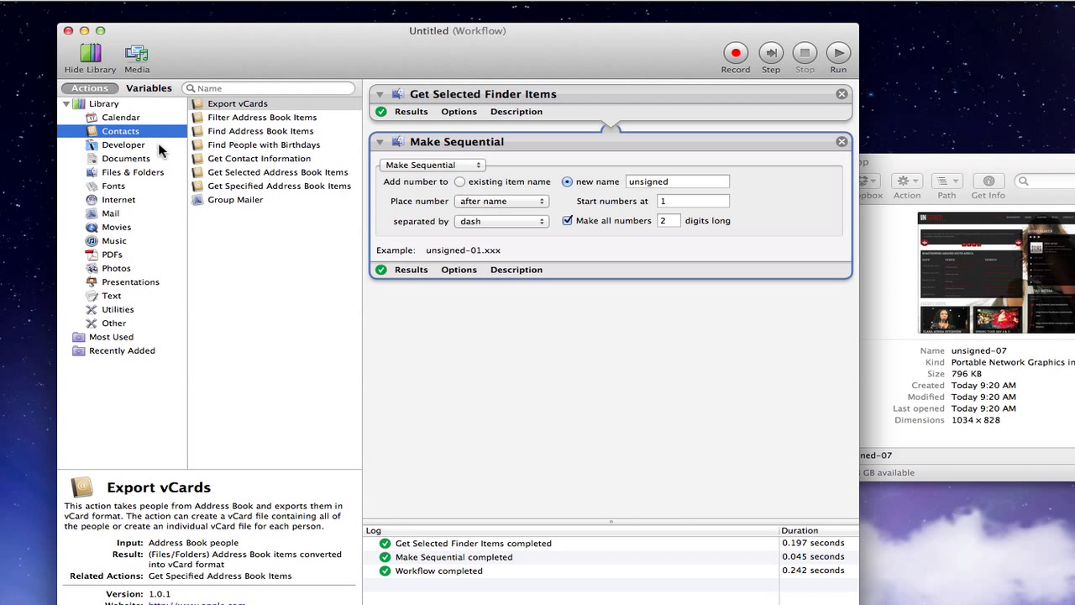
pyautogui.click(130, 203)
pyautogui.click(128, 211)
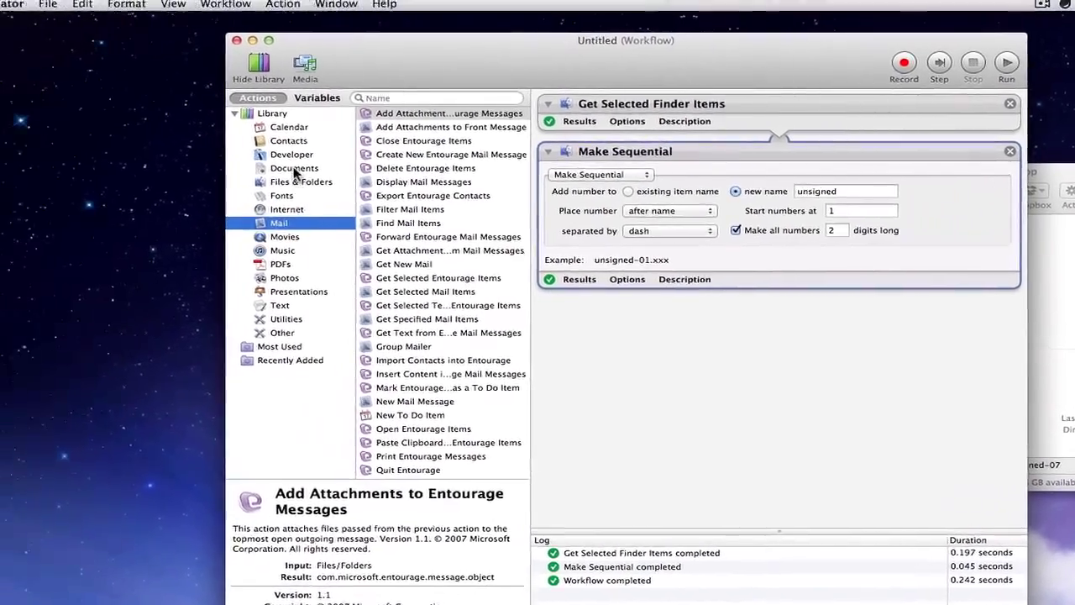
pyautogui.click(294, 169)
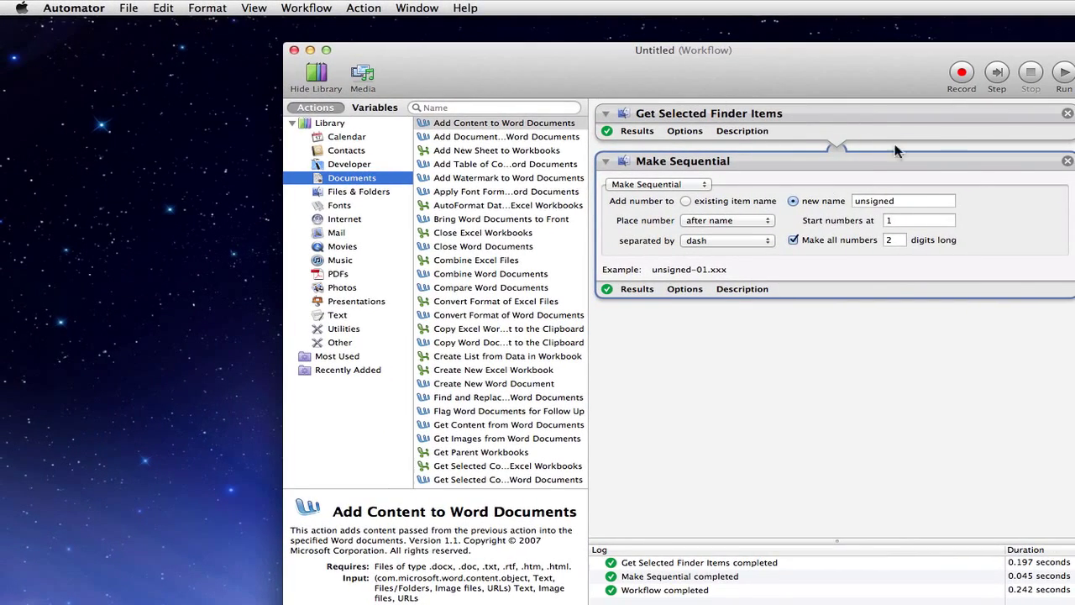
pyautogui.click(128, 7)
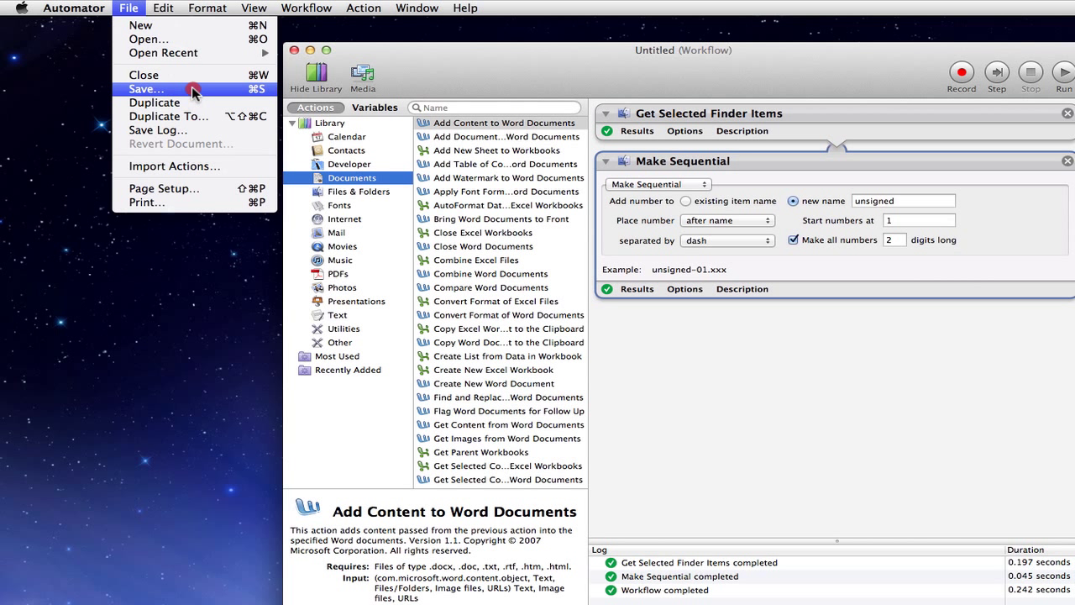
pyautogui.click(192, 87)
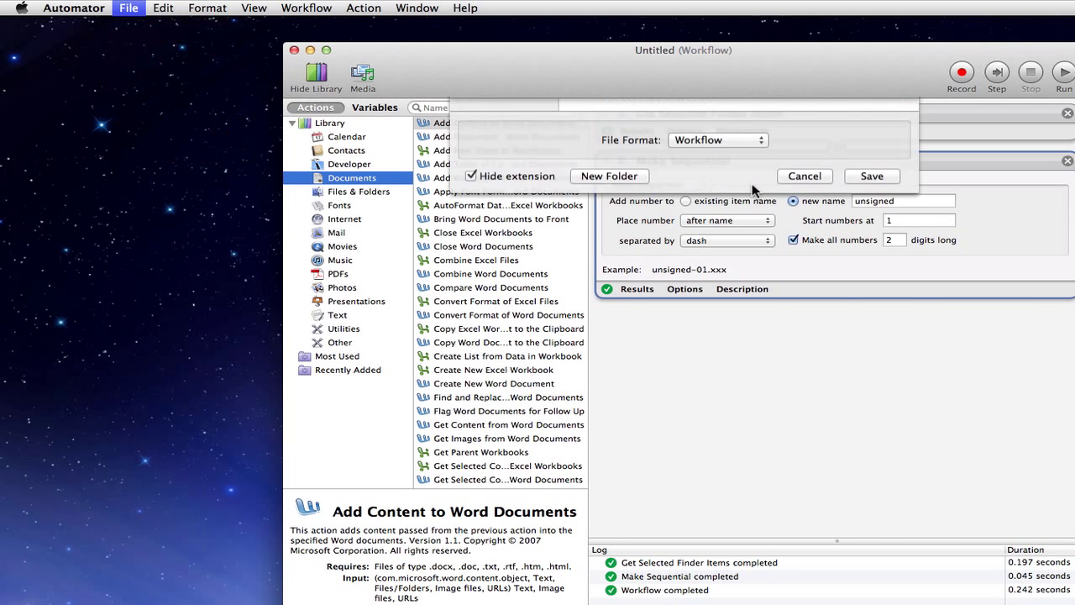
pyautogui.write('Rename Files')
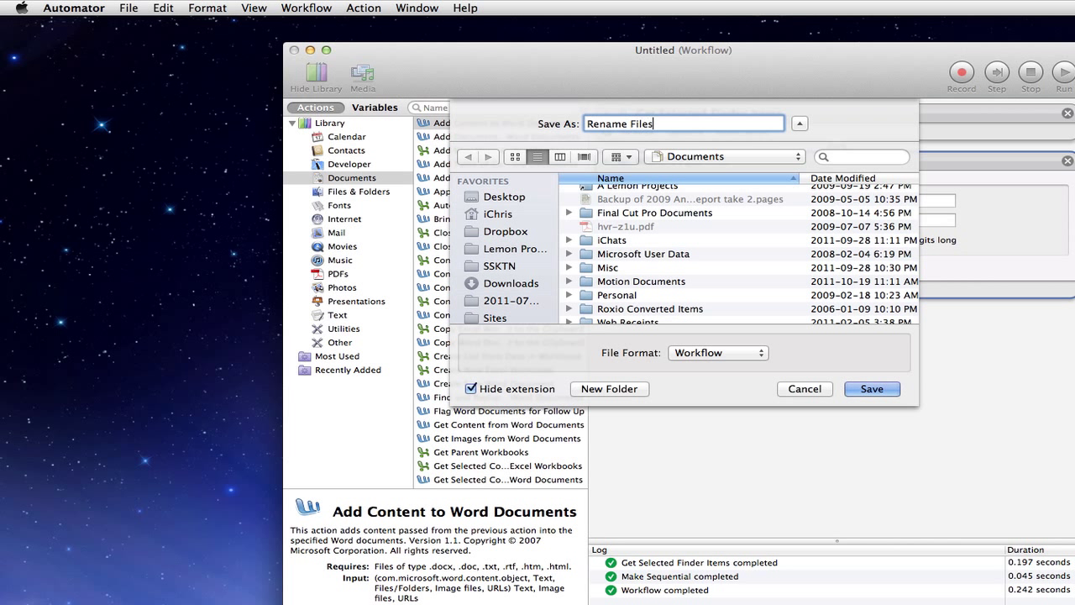
pyautogui.click(814, 390)
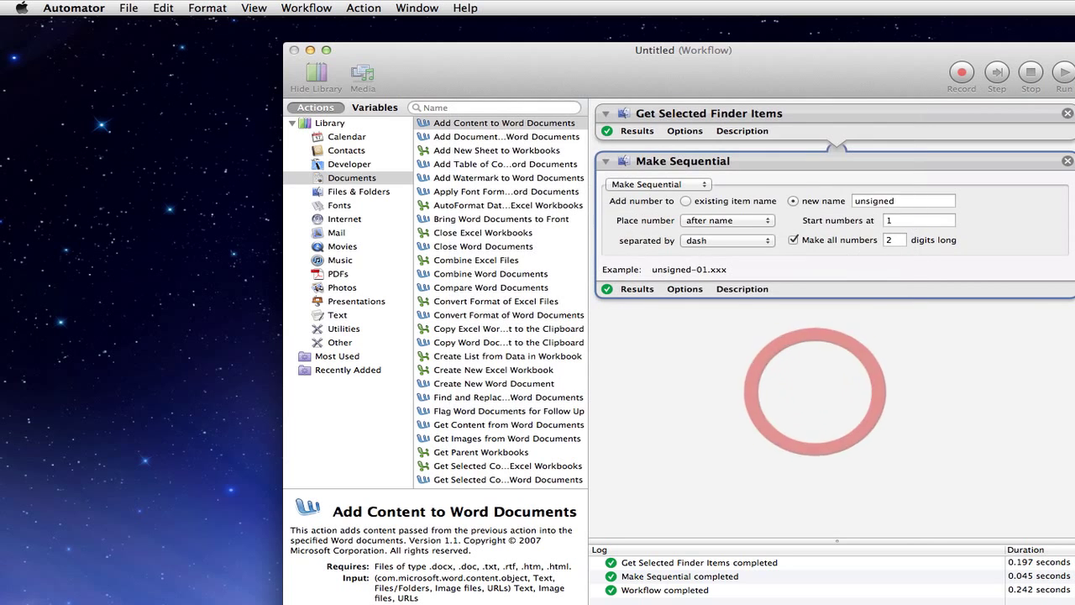
pyautogui.moveTo(776, 87); pyautogui.dragTo(758, 88)
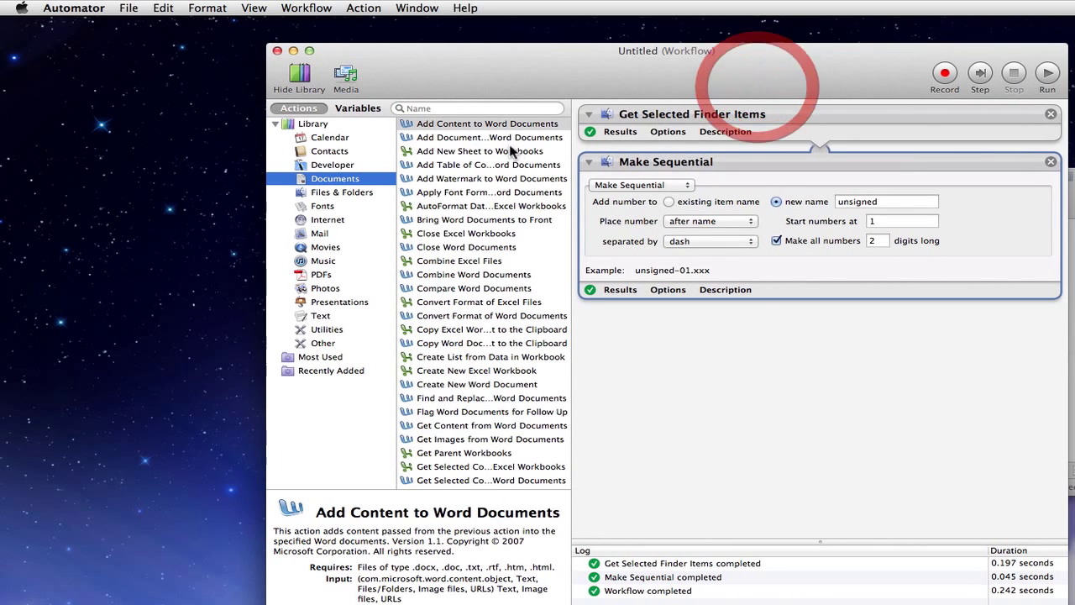
pyautogui.moveTo(525, 78); pyautogui.dragTo(508, 72)
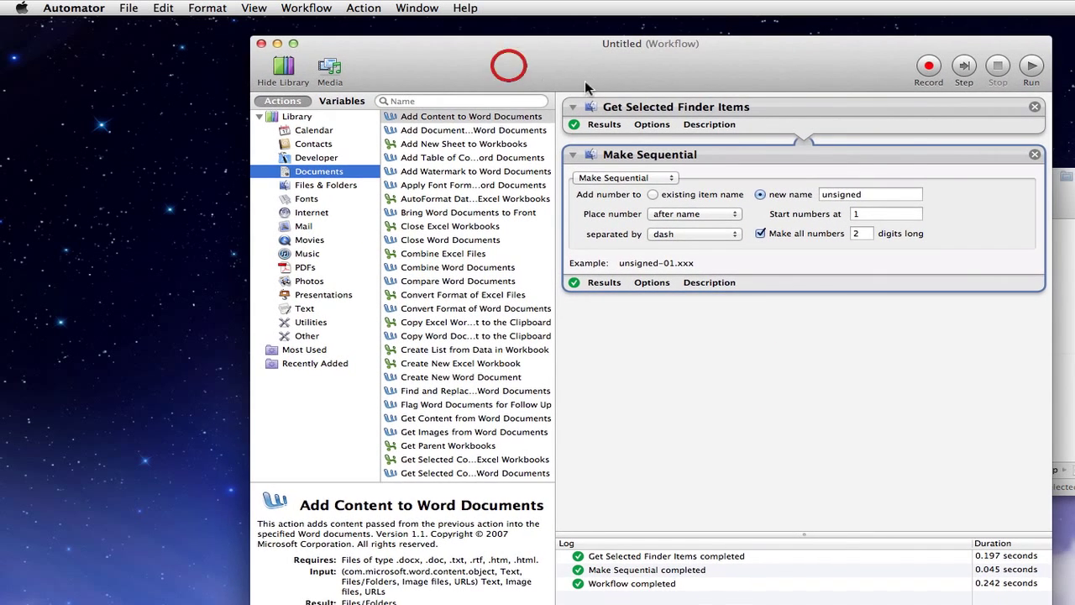
pyautogui.click(129, 7)
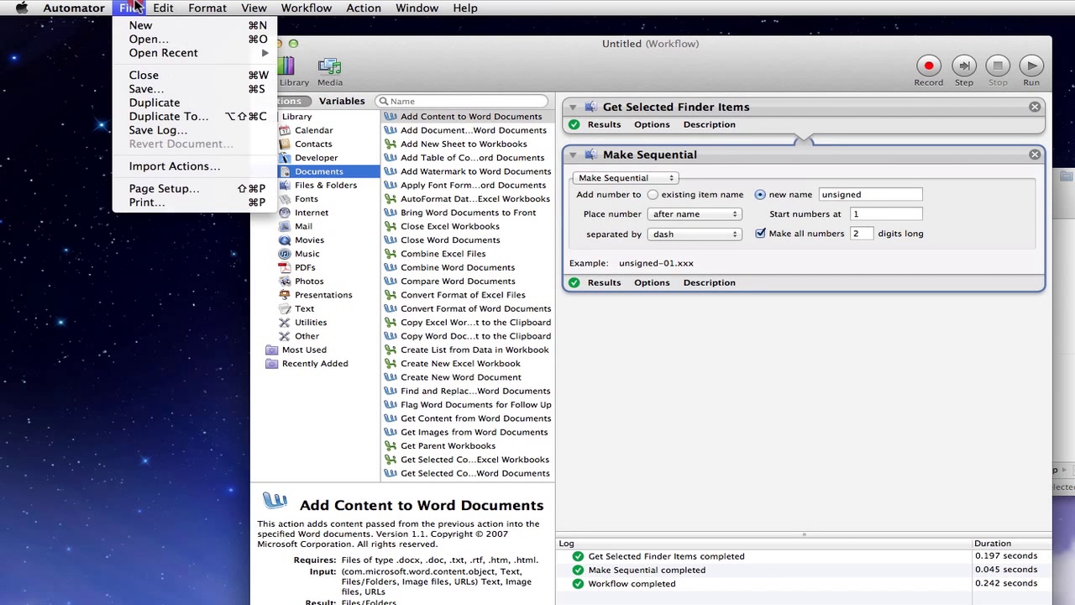
pyautogui.click(754, 110)
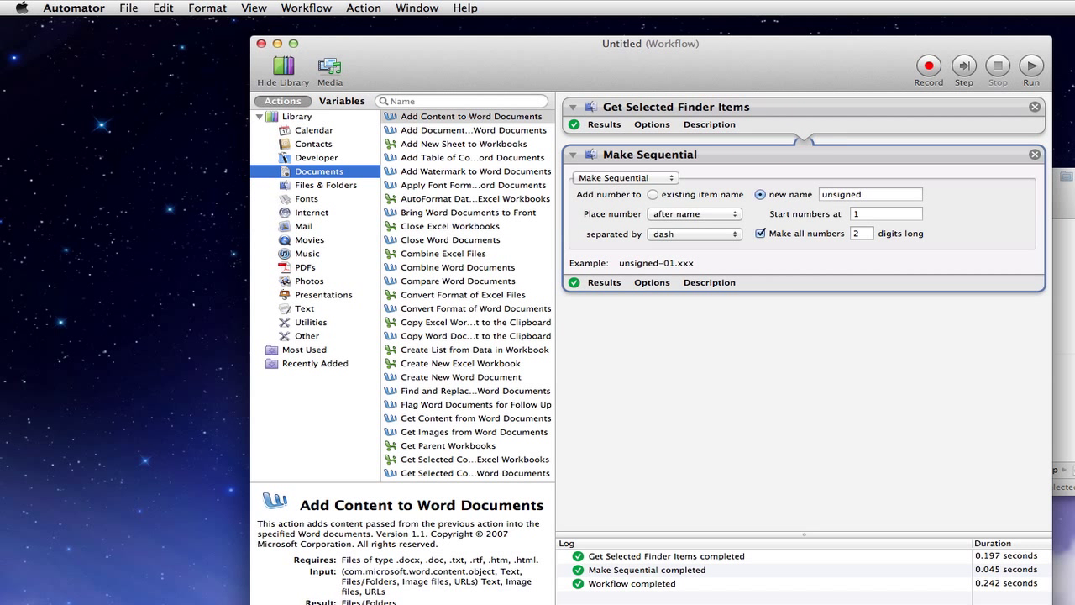
pyautogui.moveTo(815, 64); pyautogui.dragTo(836, 99)
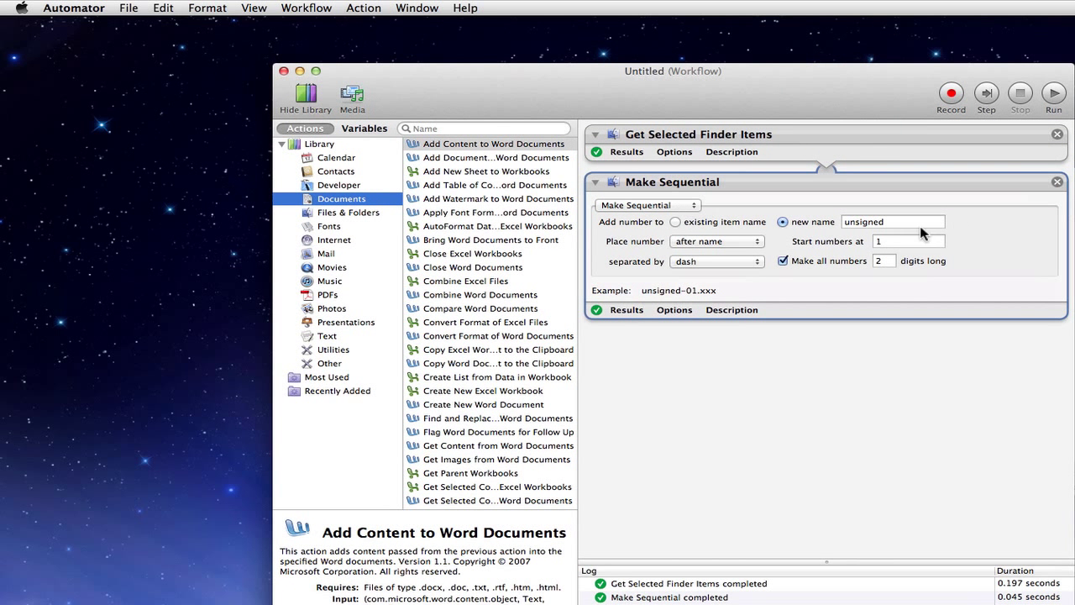
pyautogui.click(809, 221)
pyautogui.moveTo(761, 77); pyautogui.dragTo(736, 116)
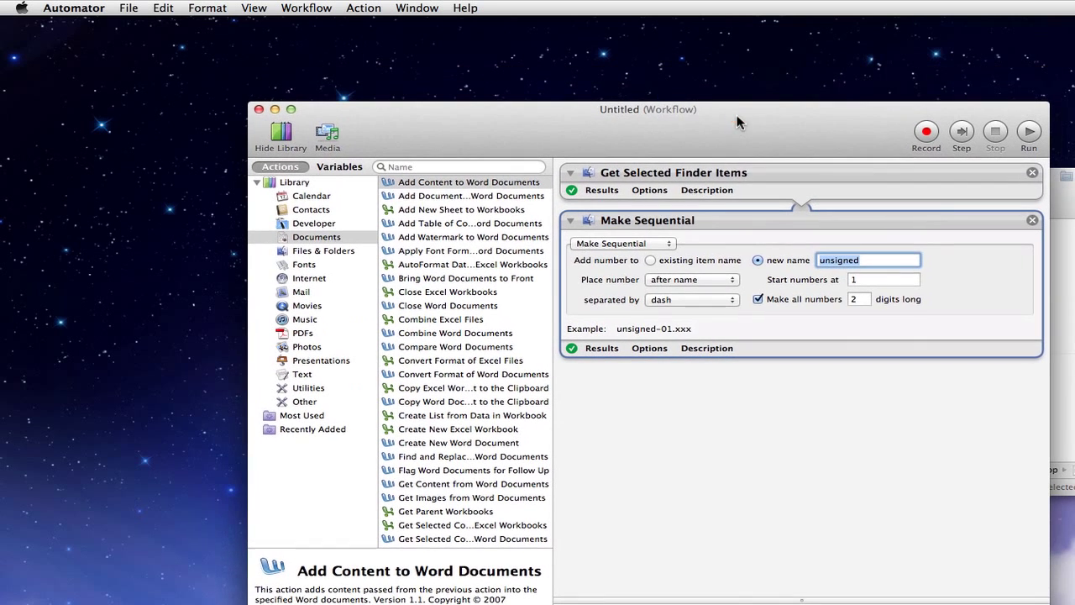
pyautogui.moveTo(574, 123); pyautogui.dragTo(591, 94)
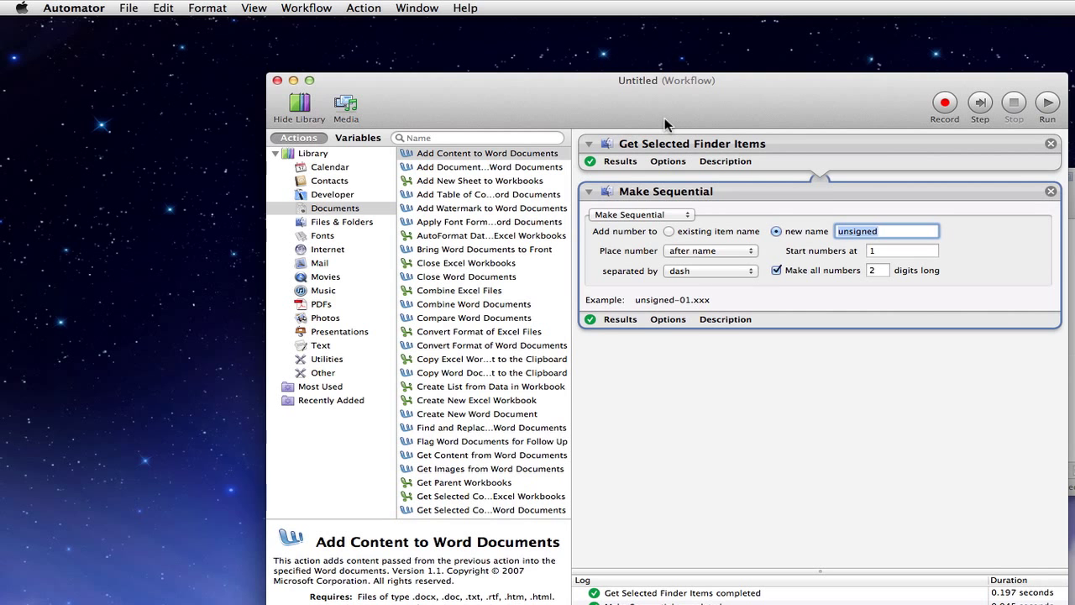
pyautogui.moveTo(758, 106); pyautogui.dragTo(845, 116)
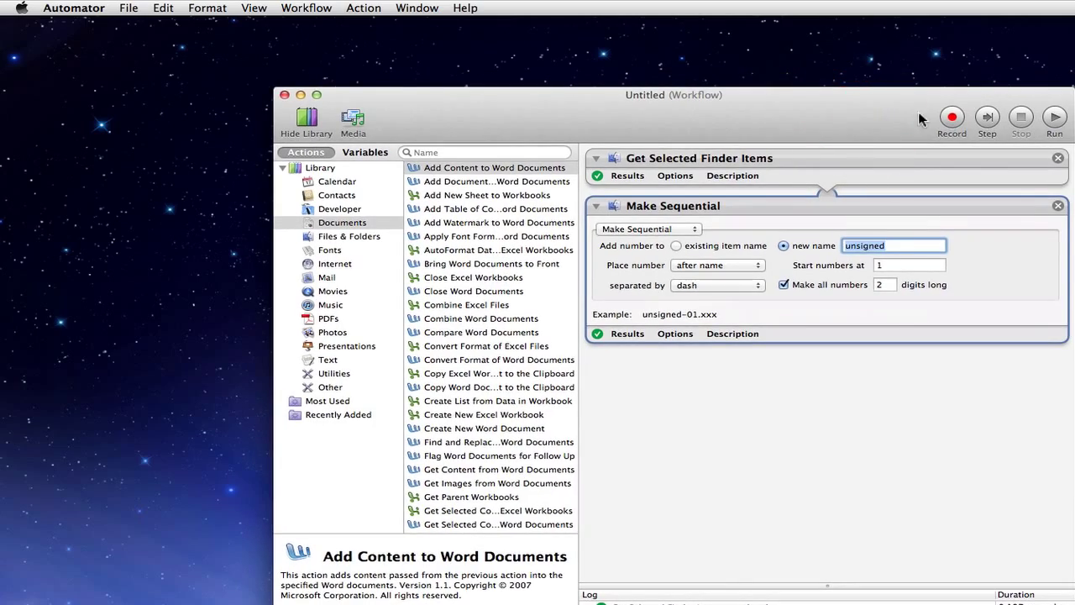